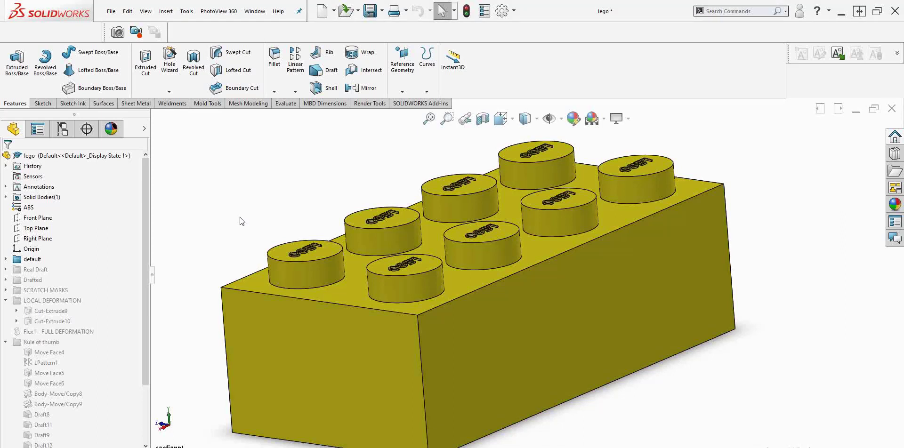
- Unsuppress the Drafted features to taper the brick's sides, then inspect its hollow underside
{"action": "key", "text": "shift+z"}
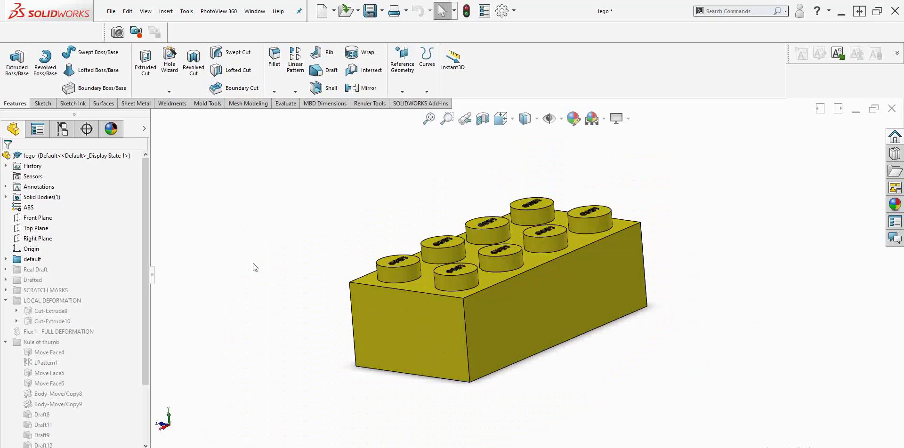
{"action": "scroll", "coordinate": [487, 296], "scroll_direction": "up", "scroll_amount": 3}
{"action": "scroll", "coordinate": [475, 288], "scroll_direction": "down", "scroll_amount": 2}
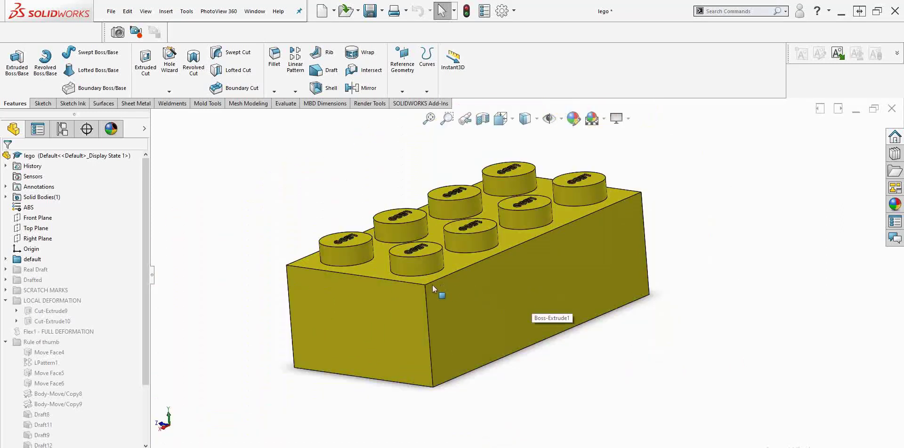
{"action": "middle_click_drag", "start_coordinate": [432, 284], "coordinate": [445, 264]}
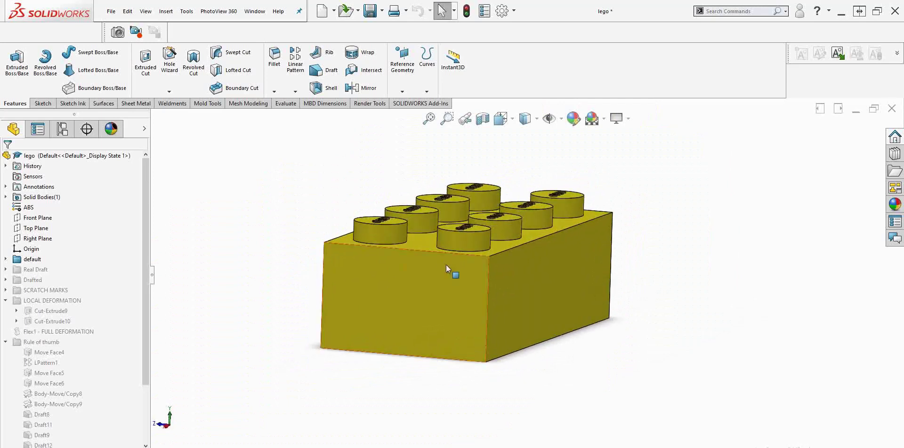
{"action": "right_click", "coordinate": [33, 279]}
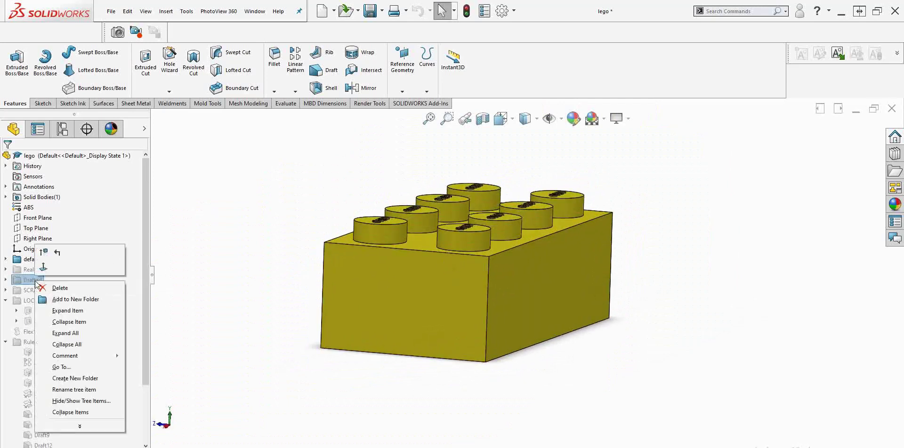
{"action": "left_click", "coordinate": [45, 253]}
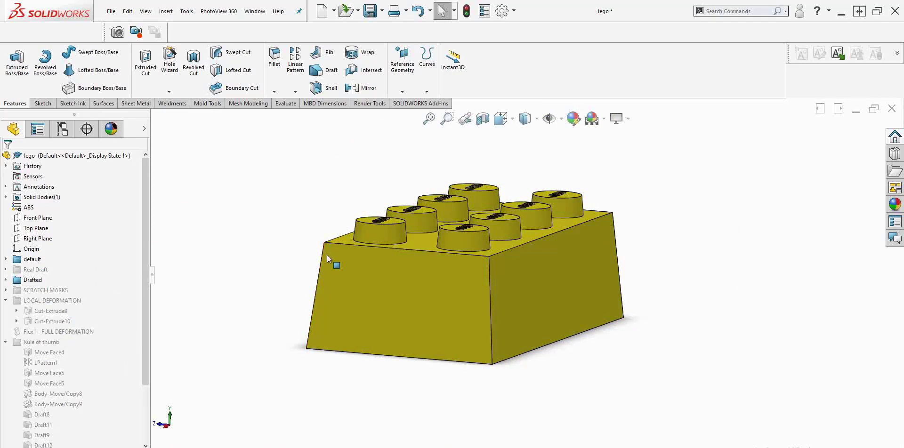
{"action": "middle_click_drag", "start_coordinate": [363, 320], "coordinate": [323, 307]}
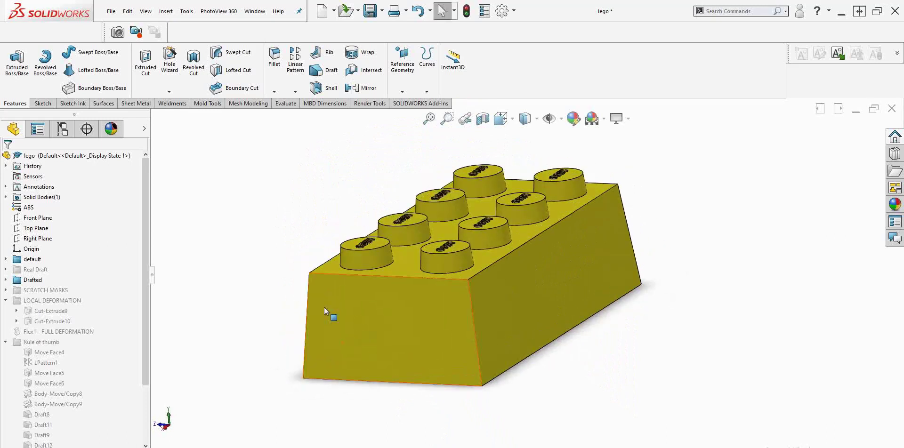
- Suppress the Drafted features again, restoring the brick's vertical sides
{"action": "right_click", "coordinate": [33, 283]}
{"action": "left_click", "coordinate": [42, 252]}
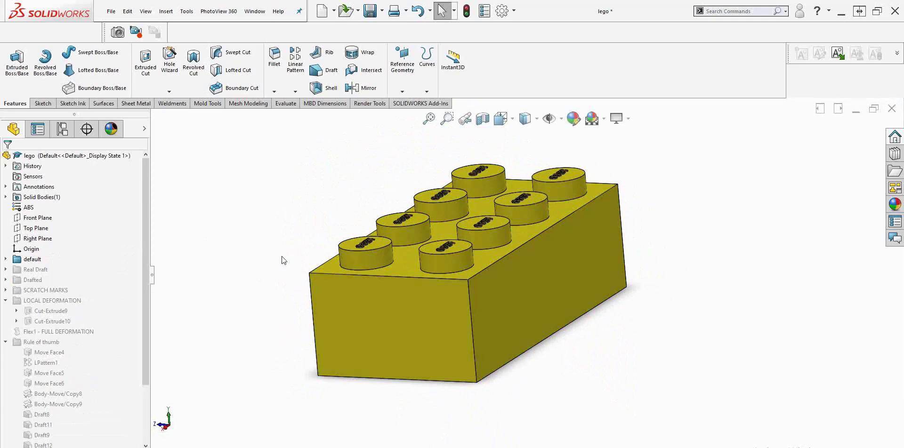
{"action": "mouse_move", "coordinate": [449, 447]}
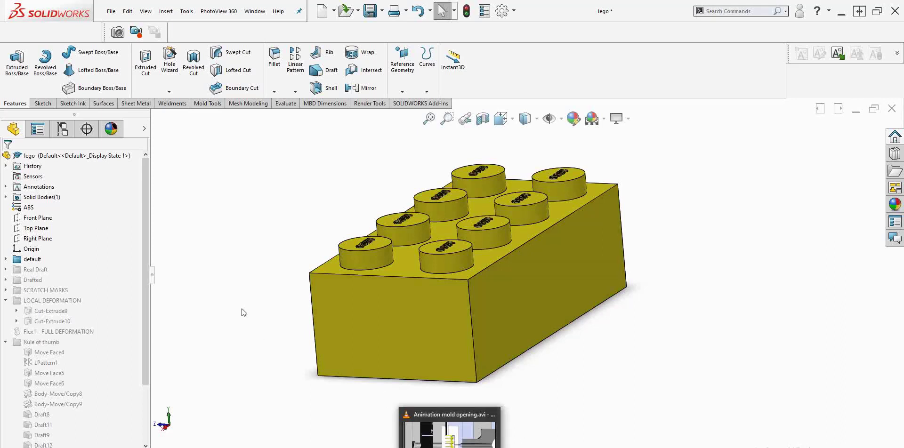
- Unsuppress the Mold folder so a block encloses the cavity, and orbit to an oblique view
{"action": "scroll", "coordinate": [143, 308], "scroll_direction": "down", "scroll_amount": 3}
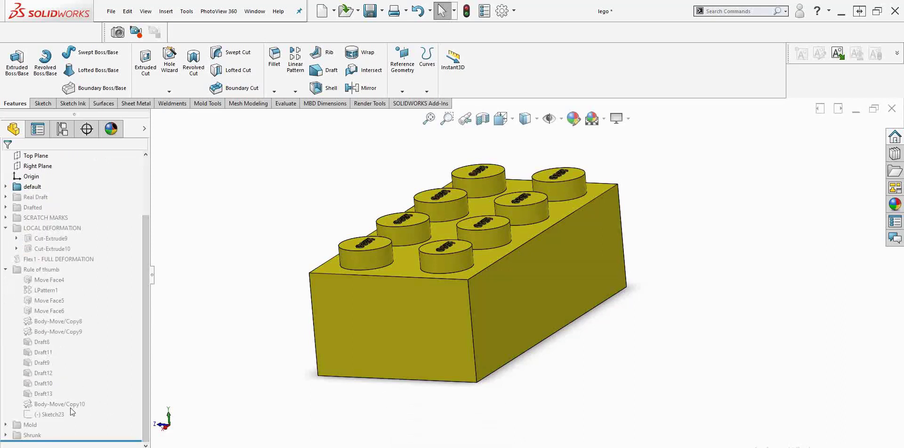
{"action": "right_click", "coordinate": [32, 426]}
{"action": "left_click", "coordinate": [42, 329]}
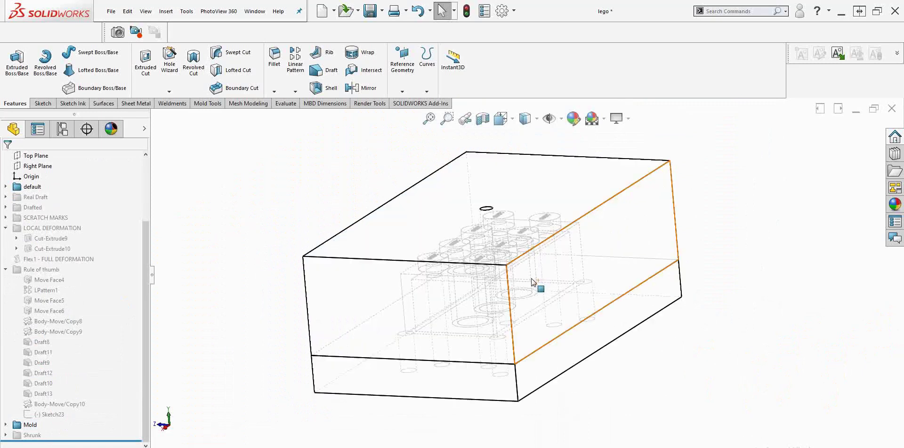
{"action": "mouse_move", "coordinate": [485, 299]}
{"action": "middle_mouse_down"}
{"action": "mouse_move", "coordinate": [494, 274]}
{"action": "mouse_move", "coordinate": [484, 264]}
{"action": "mouse_move", "coordinate": [486, 284]}
{"action": "middle_mouse_up"}
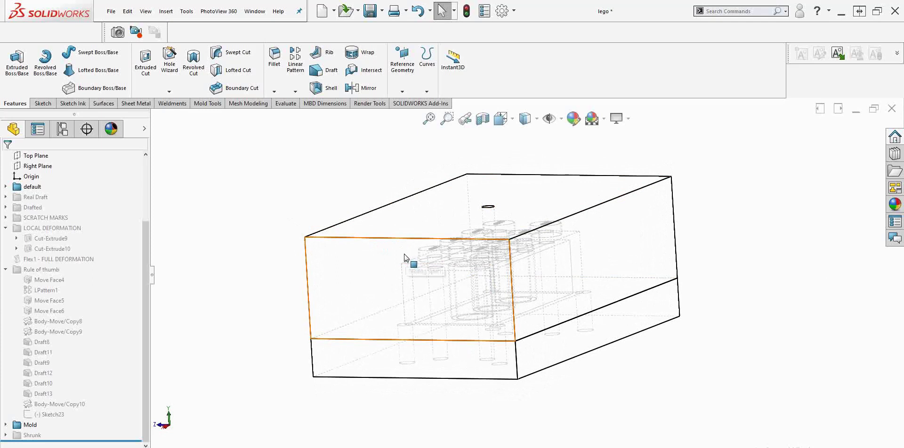
{"action": "middle_click_drag", "start_coordinate": [404, 253], "coordinate": [403, 268]}
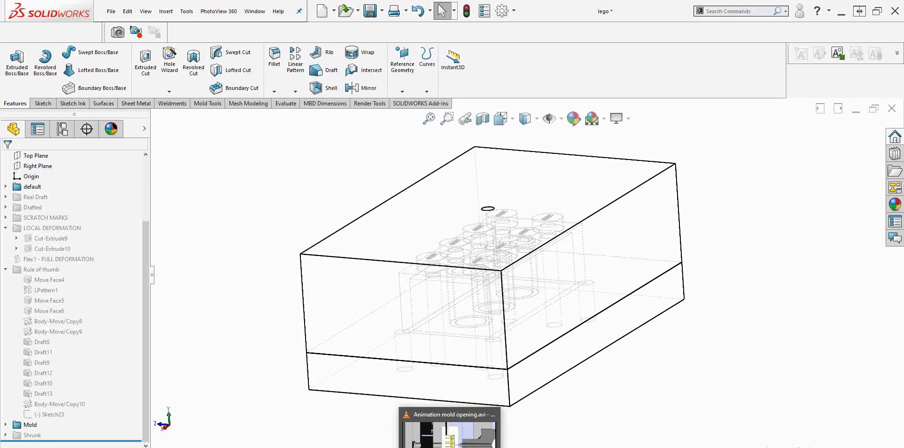
{"action": "left_click", "coordinate": [450, 447]}
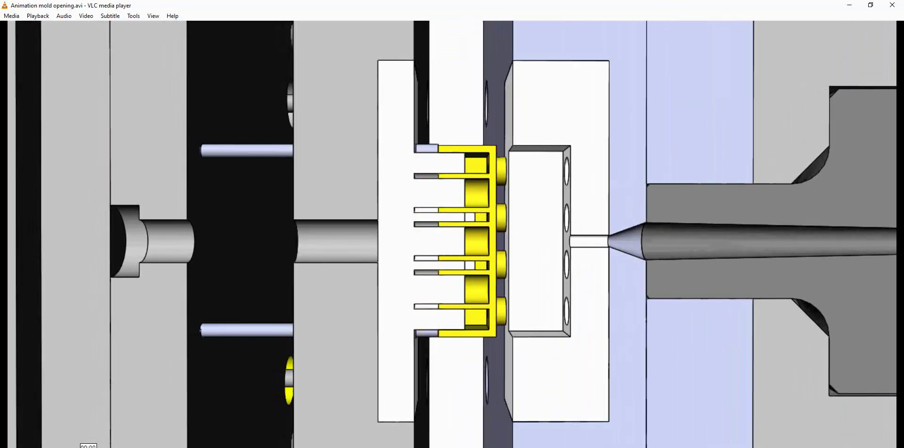
- Replay the mold-opening animation from its beginning, then minimize VLC
{"action": "left_click", "coordinate": [88, 445]}
{"action": "left_click", "coordinate": [850, 6]}
{"action": "right_click", "coordinate": [35, 218]}
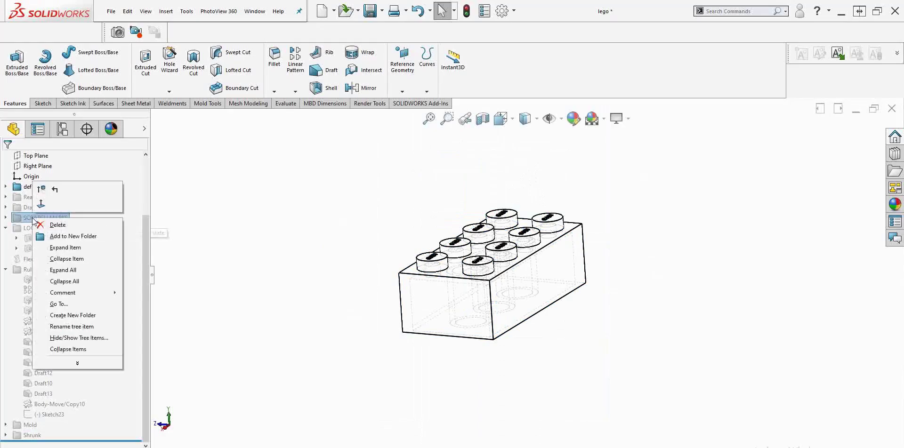
{"action": "left_click", "coordinate": [46, 192]}
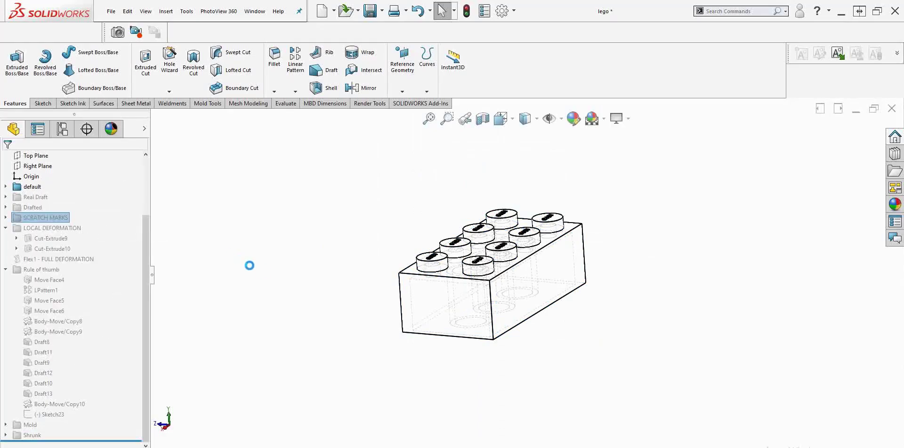
{"action": "scroll", "coordinate": [548, 310], "scroll_direction": "down", "scroll_amount": 5}
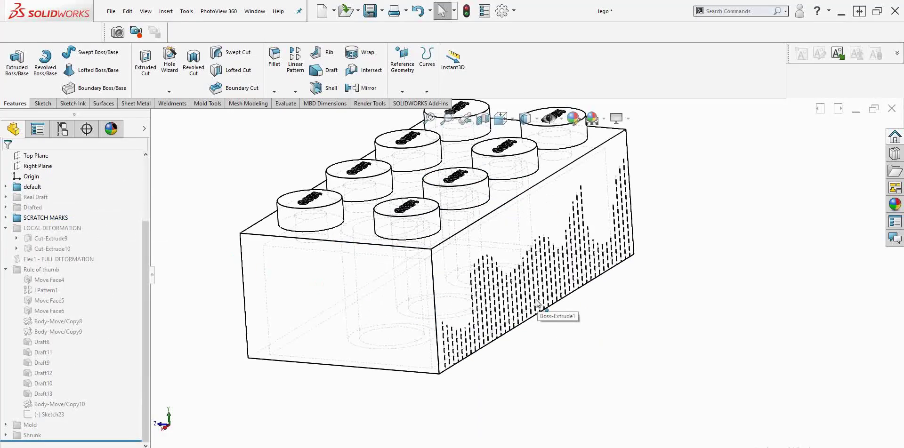
{"action": "middle_click_drag", "start_coordinate": [513, 321], "coordinate": [461, 329]}
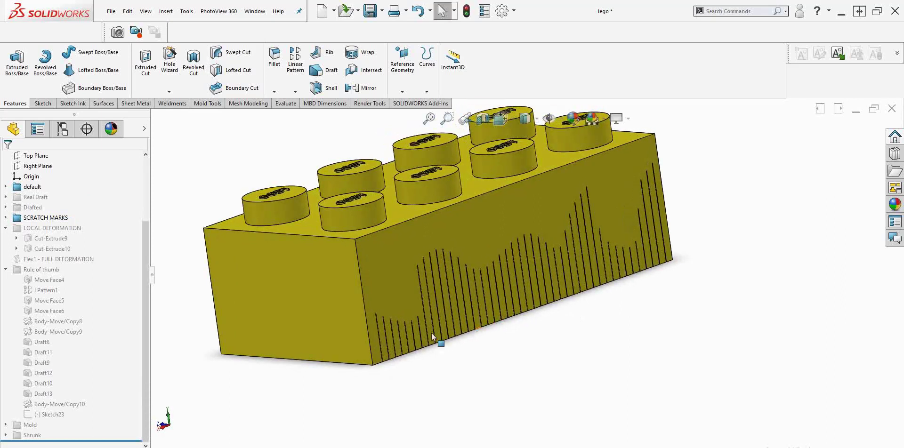
{"action": "left_click", "coordinate": [51, 230]}
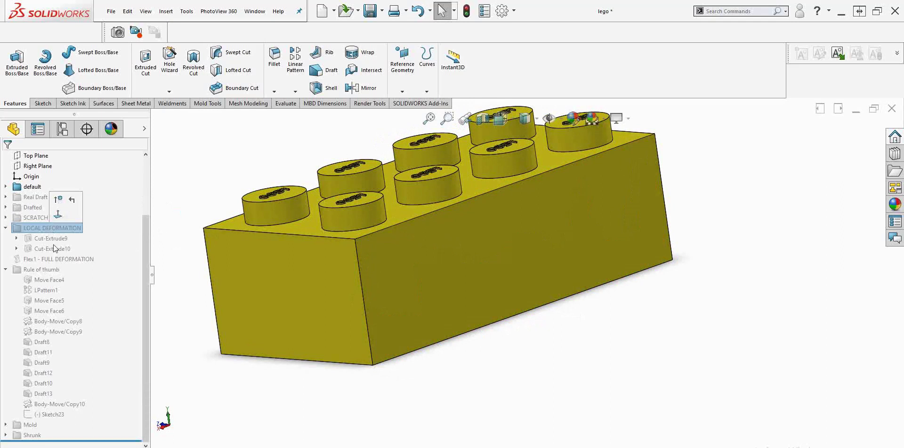
- Unsuppress Cut-Extrude10 to add corner notches and inspect them on the underside
{"action": "right_click", "coordinate": [55, 259]}
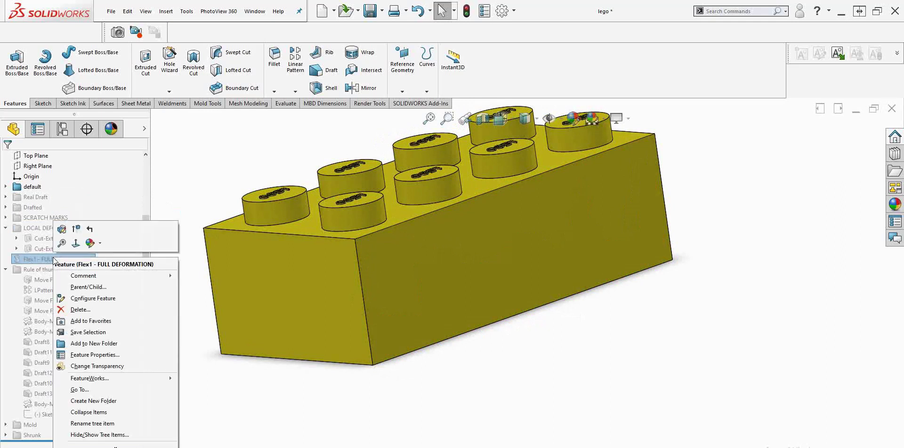
{"action": "right_click", "coordinate": [43, 249]}
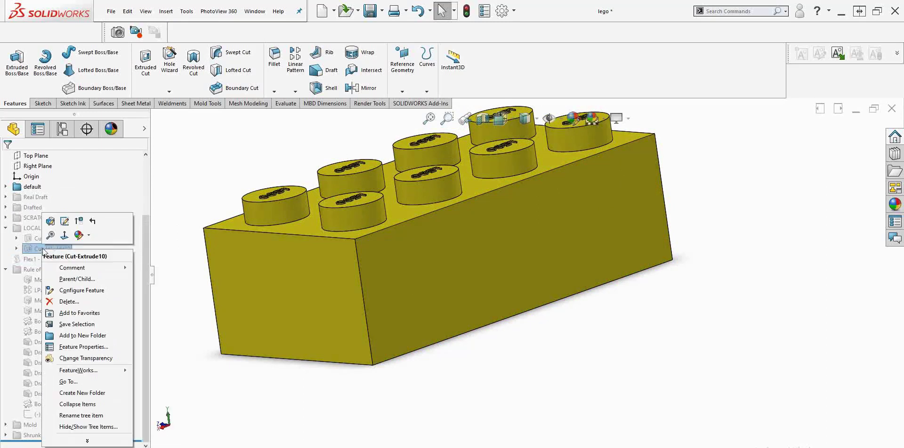
{"action": "left_click", "coordinate": [52, 221]}
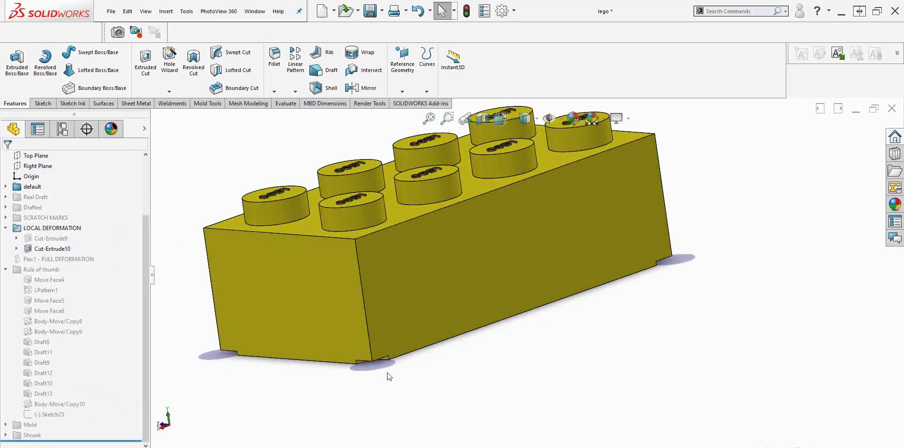
{"action": "middle_click_drag", "start_coordinate": [390, 347], "coordinate": [378, 229]}
{"action": "scroll", "coordinate": [386, 231], "scroll_direction": "down", "scroll_amount": 5}
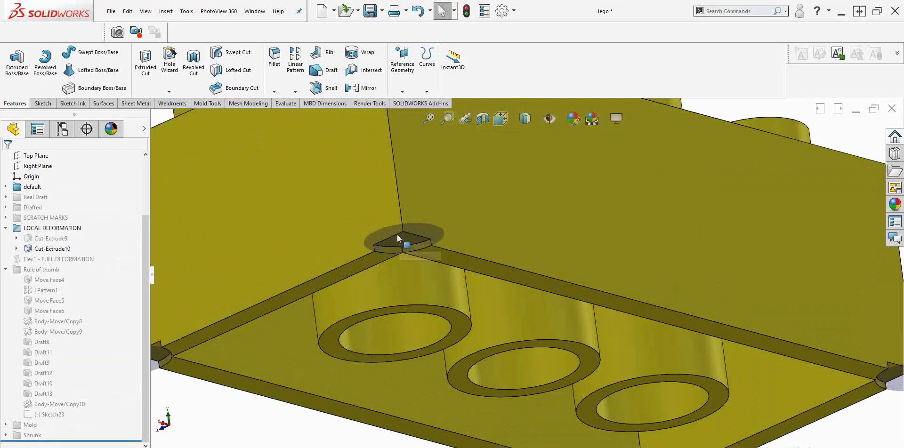
{"action": "scroll", "coordinate": [401, 241], "scroll_direction": "up", "scroll_amount": 5}
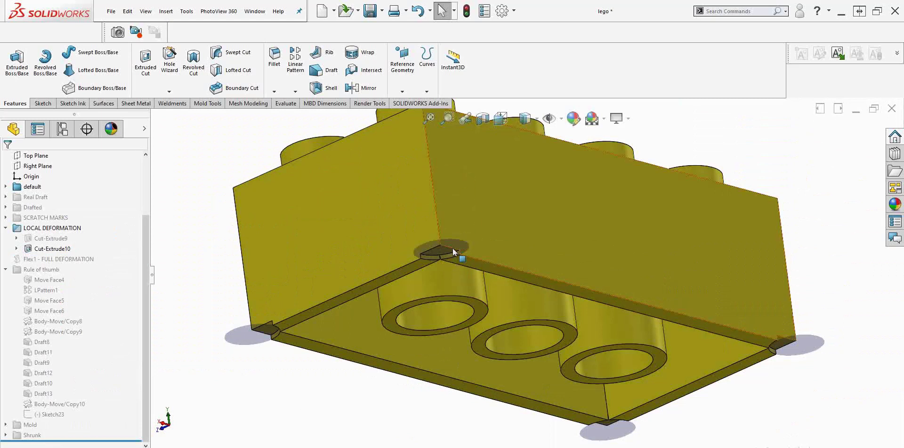
- Remove the notches by suppressing Cut-Extrude10 and select Flex1 - FULL DEFORMATION
{"action": "right_click", "coordinate": [51, 252]}
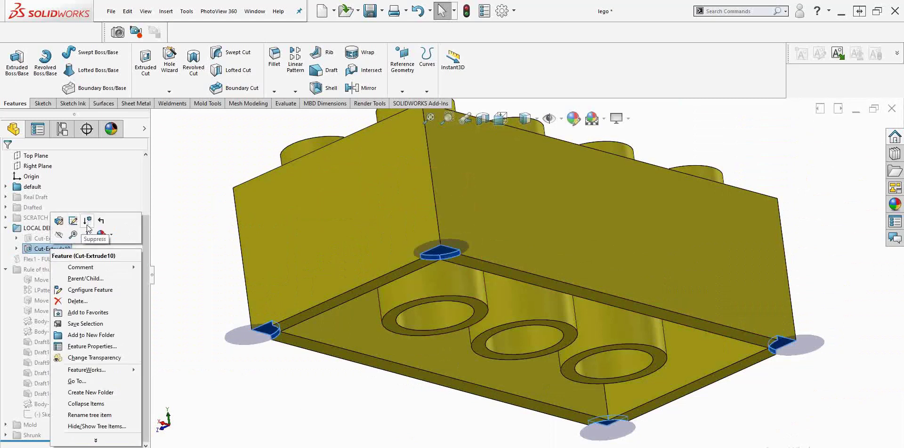
{"action": "key", "text": "Escape"}
{"action": "key", "text": "Escape"}
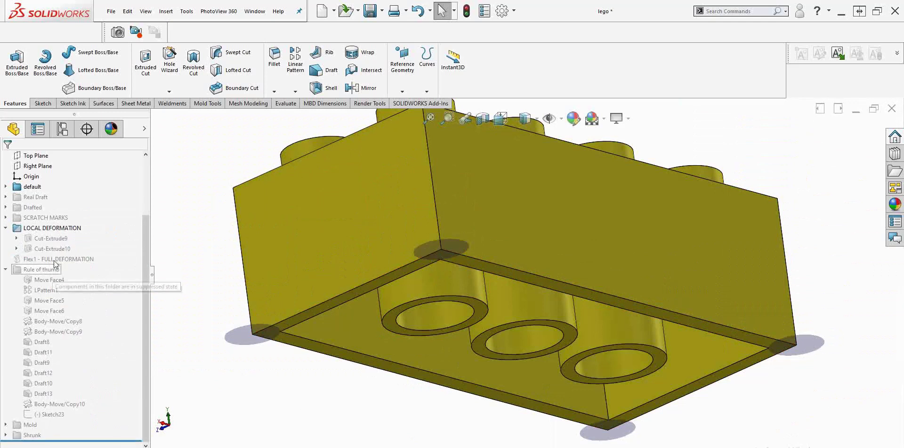
{"action": "left_click", "coordinate": [55, 259]}
{"action": "right_click", "coordinate": [56, 262]}
- Unsuppress Flex1 - FULL DEFORMATION and orbit to see the warped brick's top and studs
{"action": "left_click", "coordinate": [81, 232]}
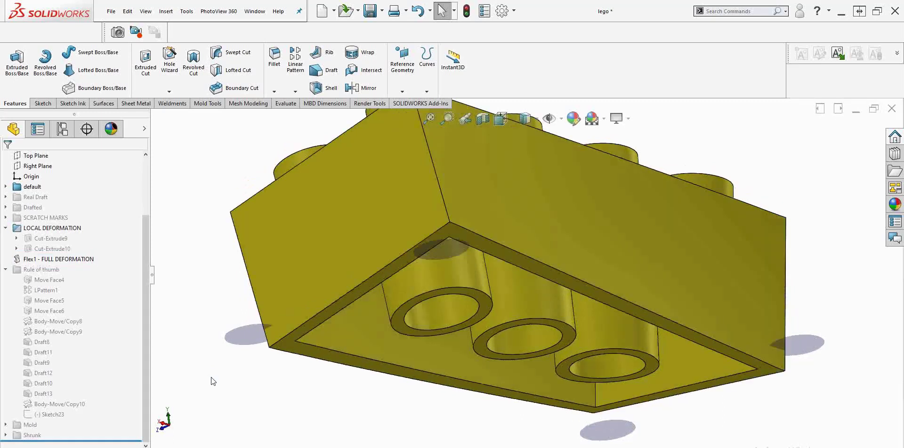
{"action": "scroll", "coordinate": [245, 306], "scroll_direction": "up", "scroll_amount": 3}
{"action": "middle_click_drag", "start_coordinate": [274, 286], "coordinate": [286, 352]}
- Suppress Flex1 - FULL DEFORMATION so the brick is straight again
{"action": "left_click", "coordinate": [60, 259]}
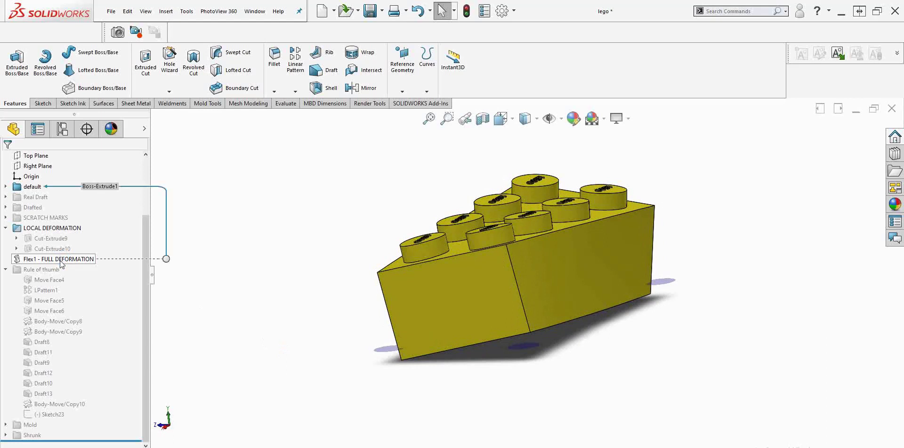
{"action": "right_click", "coordinate": [59, 259]}
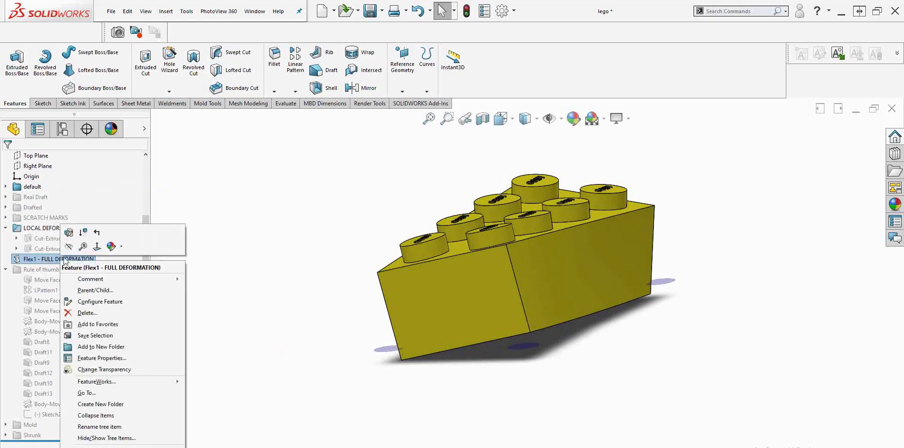
{"action": "left_click", "coordinate": [78, 233]}
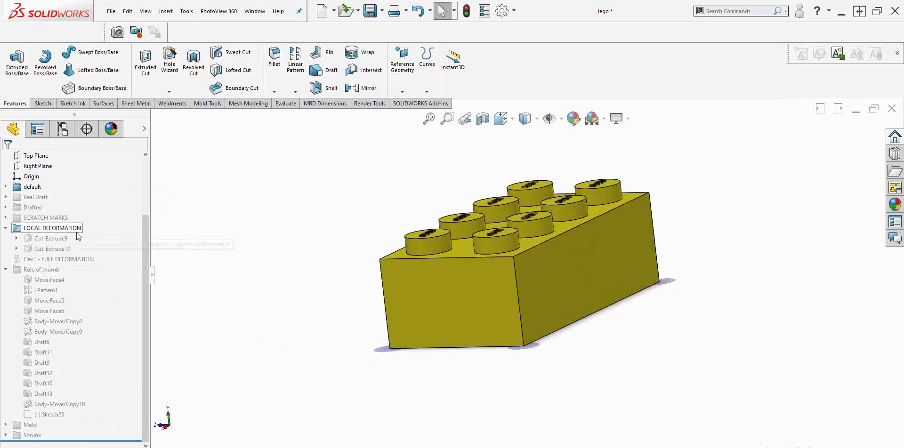
- Unsuppress the Drafted folder to taper the walls, then unsuppress the Mold folder
{"action": "right_click", "coordinate": [34, 210]}
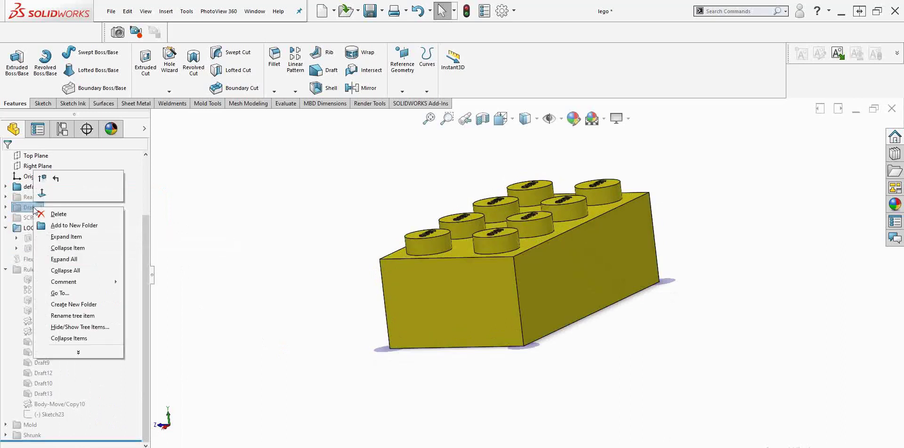
{"action": "left_click", "coordinate": [41, 190]}
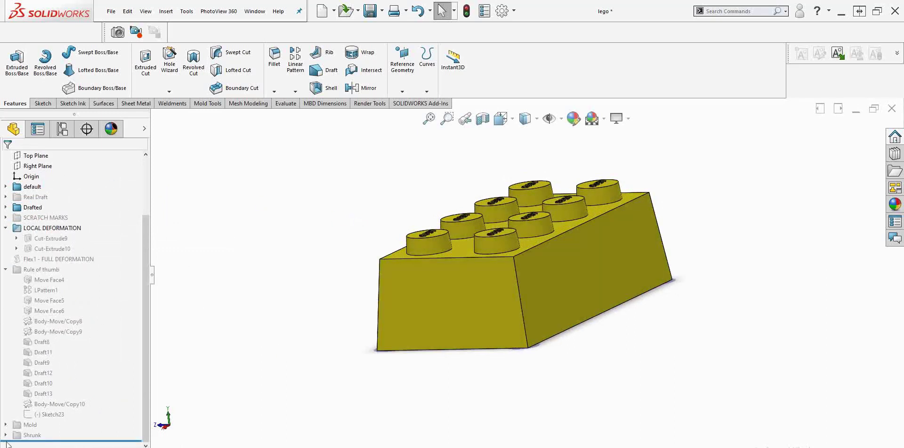
{"action": "right_click", "coordinate": [23, 426]}
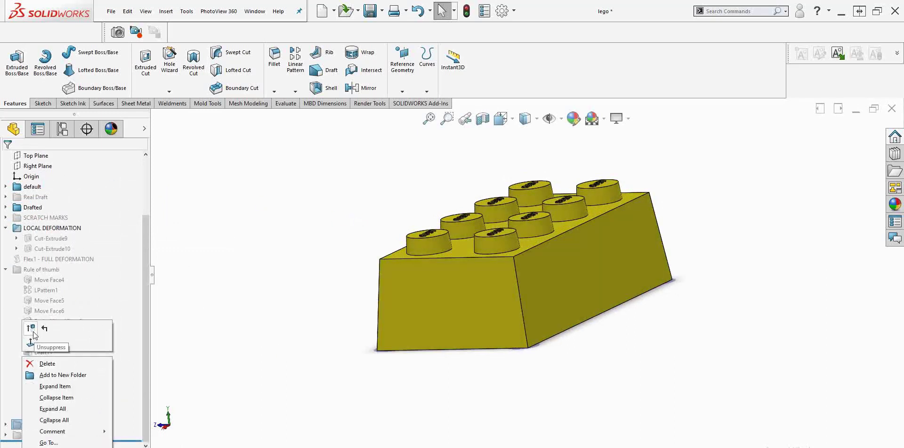
{"action": "left_click", "coordinate": [35, 335]}
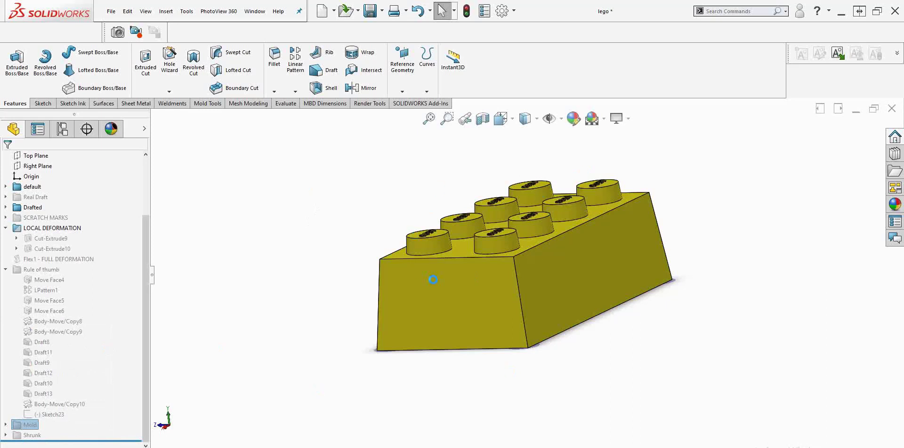
- In the Right view, move the upper mold body up ΔY 5.0667 mm with Move/Copy Body
{"action": "key", "text": "ctrl+1"}
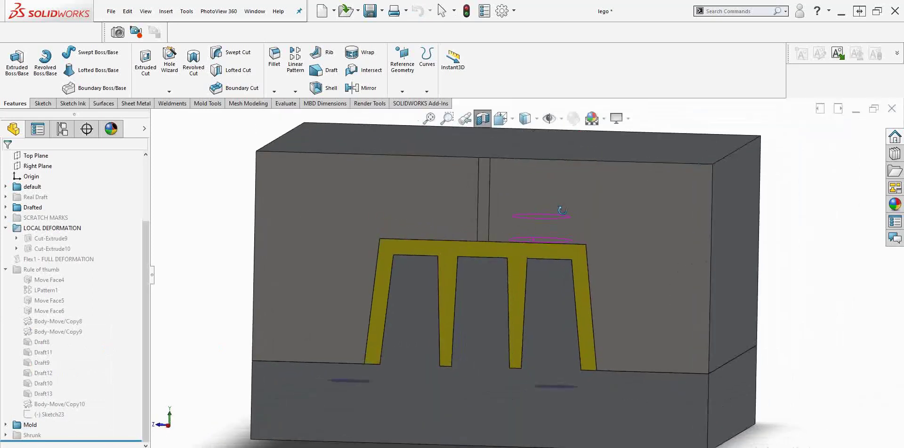
{"action": "key", "text": "space"}
{"action": "left_click", "coordinate": [411, 269]}
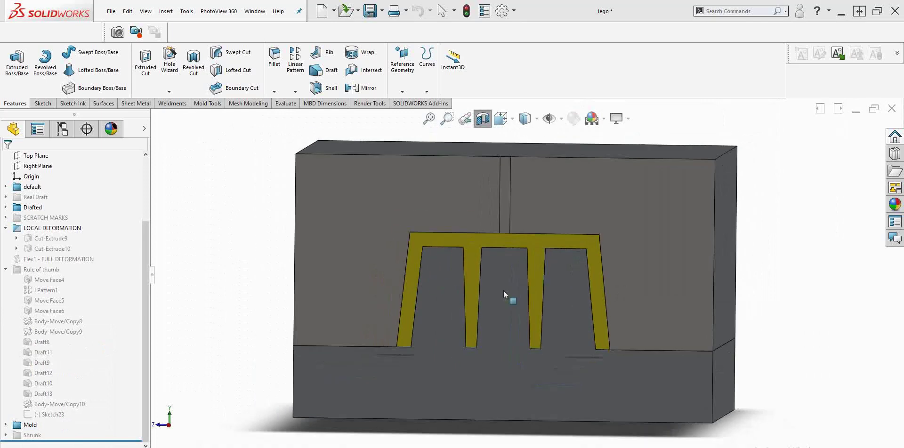
{"action": "key", "text": "m"}
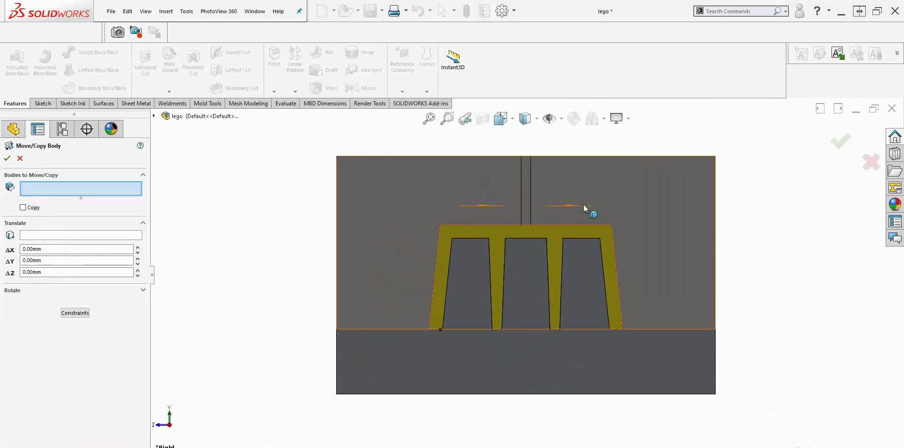
{"action": "left_click", "coordinate": [583, 204]}
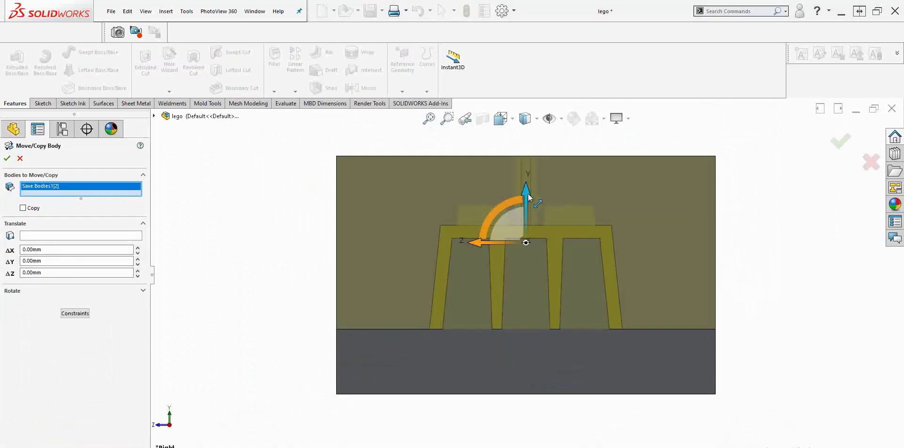
{"action": "mouse_move", "coordinate": [527, 194]}
{"action": "left_mouse_down"}
{"action": "mouse_move", "coordinate": [529, 182]}
{"action": "mouse_move", "coordinate": [527, 206]}
{"action": "left_mouse_up"}
{"action": "key", "text": "Return"}
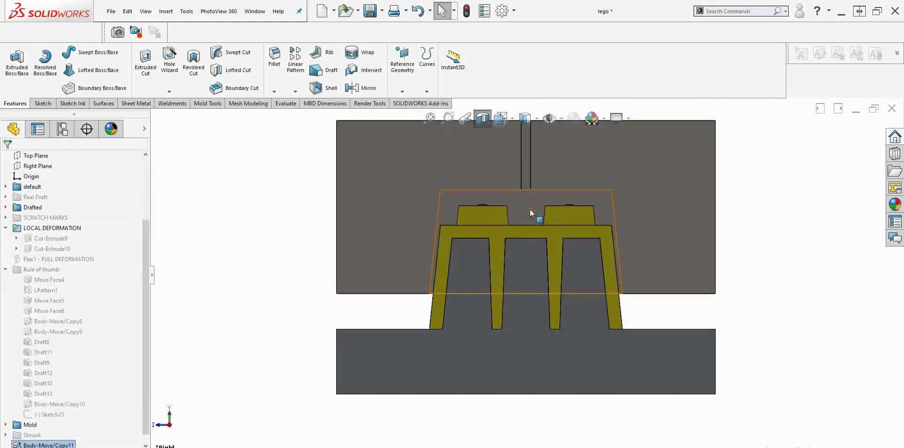
{"action": "scroll", "coordinate": [444, 261], "scroll_direction": "down", "scroll_amount": 2}
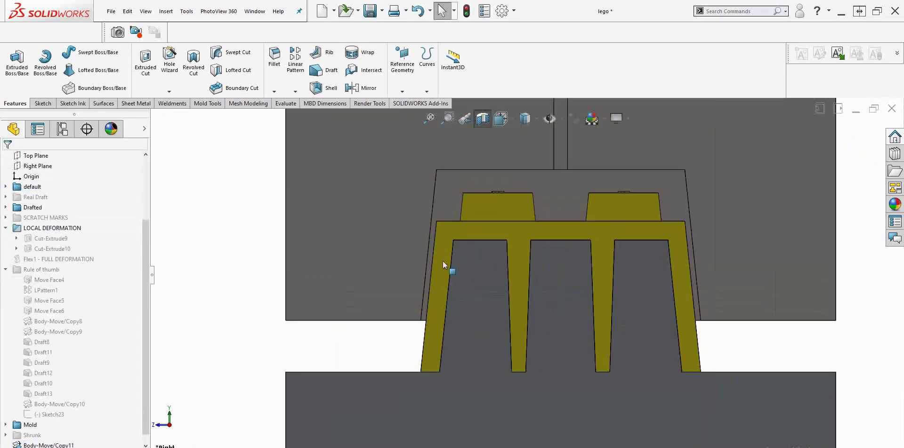
{"action": "scroll", "coordinate": [444, 238], "scroll_direction": "down", "scroll_amount": 3}
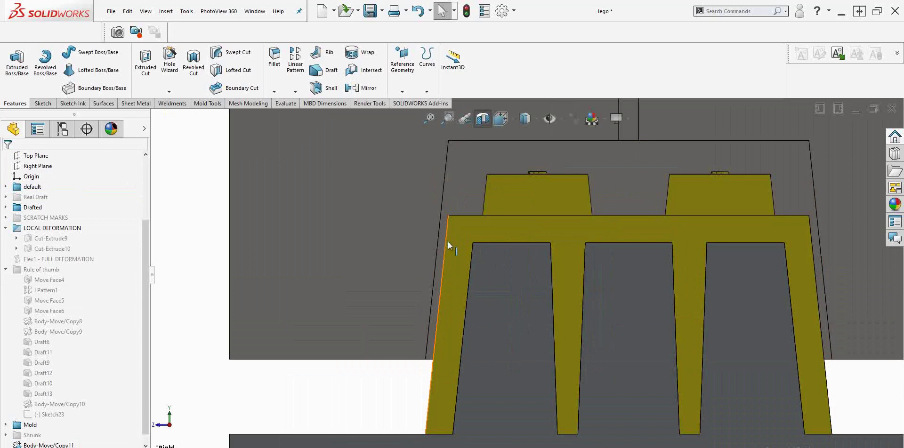
{"action": "scroll", "coordinate": [448, 243], "scroll_direction": "down", "scroll_amount": 3}
{"action": "scroll", "coordinate": [478, 289], "scroll_direction": "up", "scroll_amount": 2}
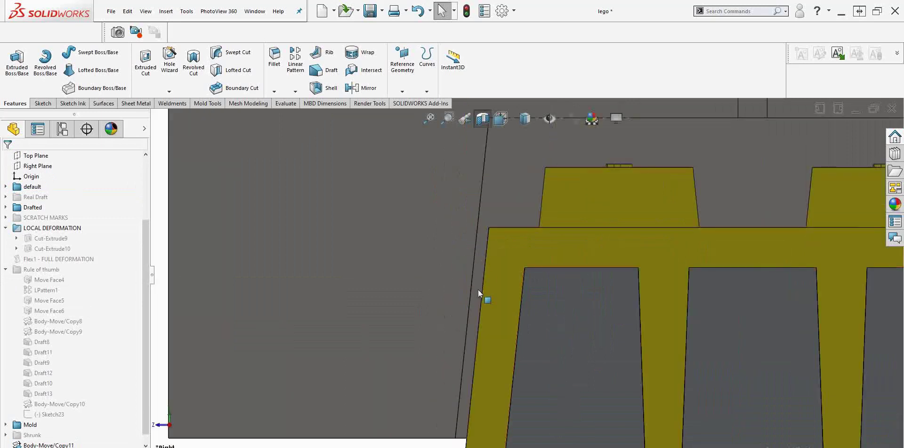
{"action": "scroll", "coordinate": [489, 307], "scroll_direction": "up", "scroll_amount": 2}
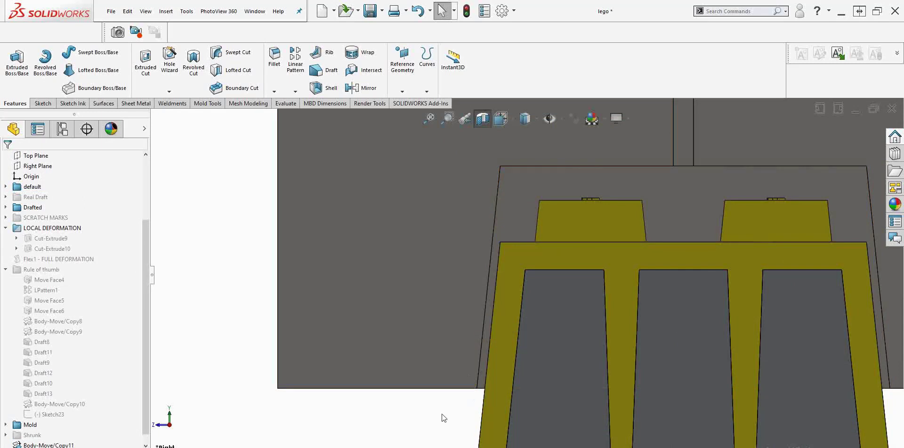
{"action": "scroll", "coordinate": [718, 206], "scroll_direction": "up", "scroll_amount": 2}
{"action": "scroll", "coordinate": [706, 211], "scroll_direction": "down", "scroll_amount": 1}
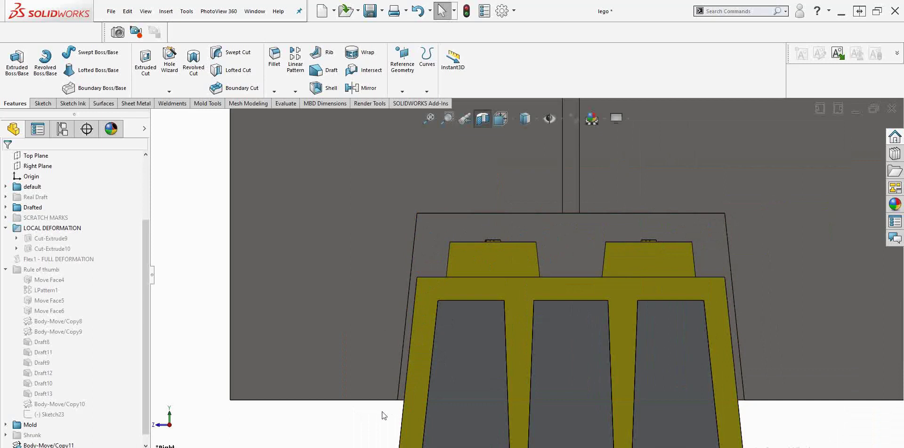
{"action": "scroll", "coordinate": [384, 414], "scroll_direction": "up", "scroll_amount": 3}
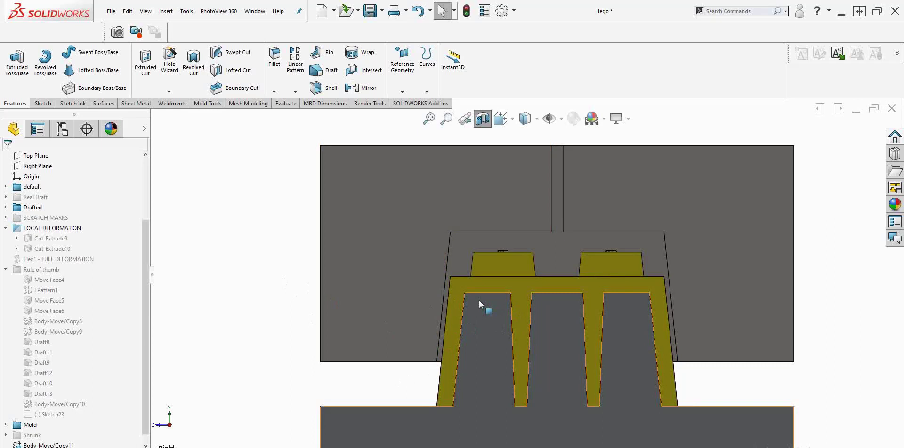
{"action": "key", "text": "f"}
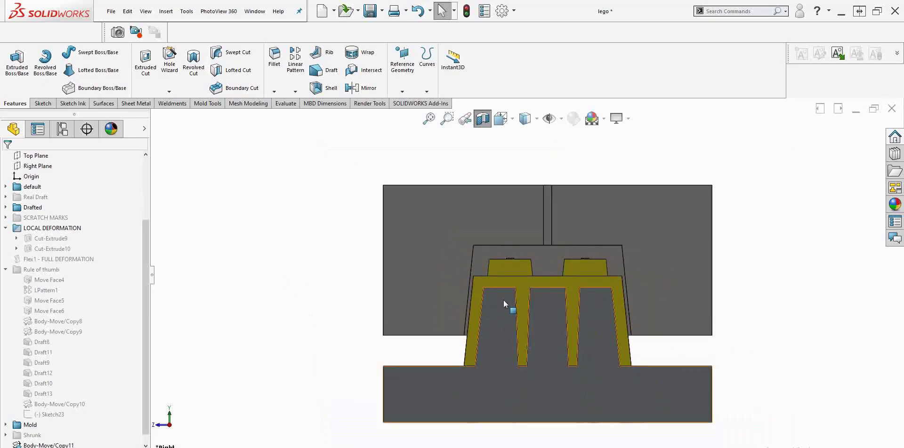
- Turn off the section view to show solid mold blocks, orbit, and select Body-Move/Copy11
{"action": "middle_click_drag", "start_coordinate": [503, 300], "coordinate": [642, 358]}
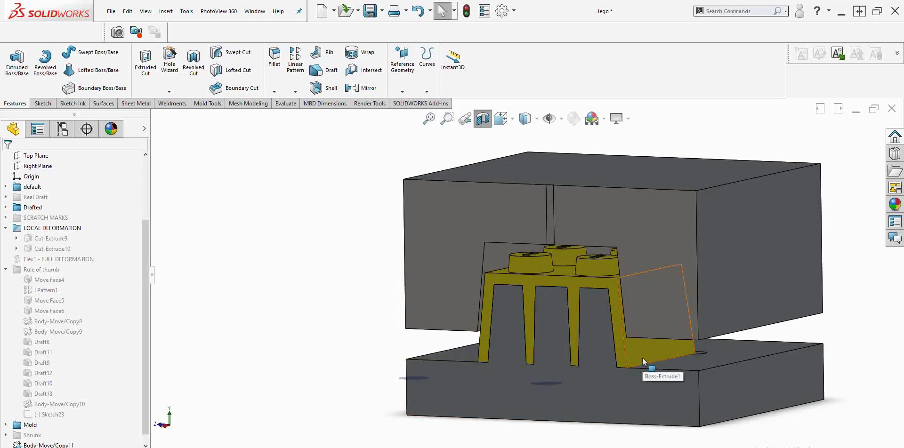
{"action": "scroll", "coordinate": [525, 275], "scroll_direction": "up", "scroll_amount": 3}
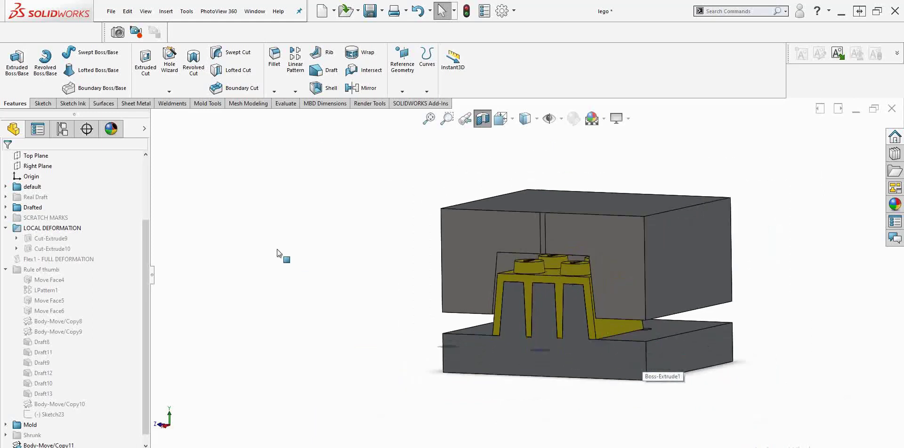
{"action": "left_click", "coordinate": [482, 119]}
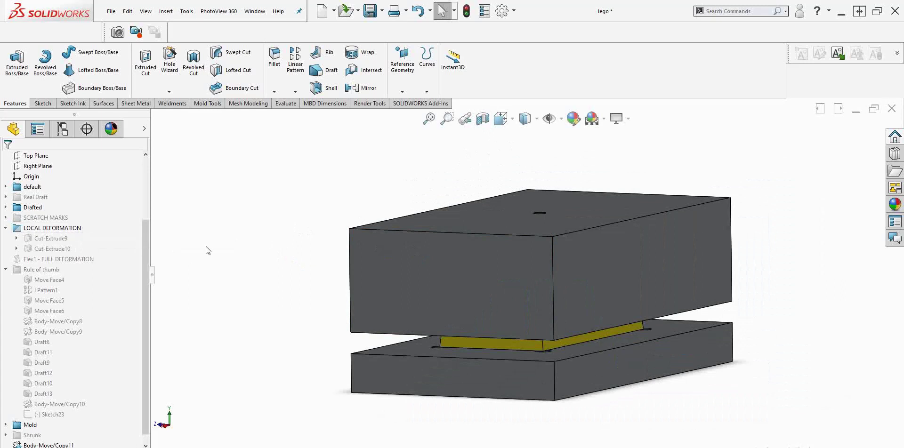
{"action": "middle_click_drag", "start_coordinate": [284, 257], "coordinate": [264, 257]}
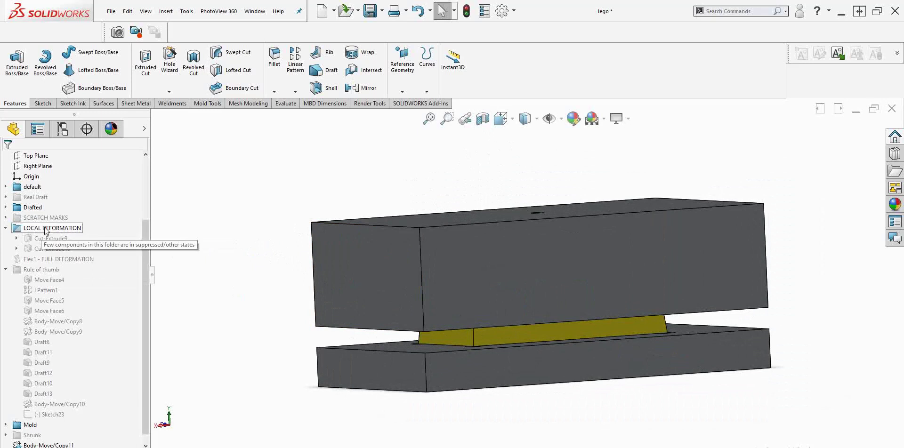
{"action": "left_click", "coordinate": [50, 444]}
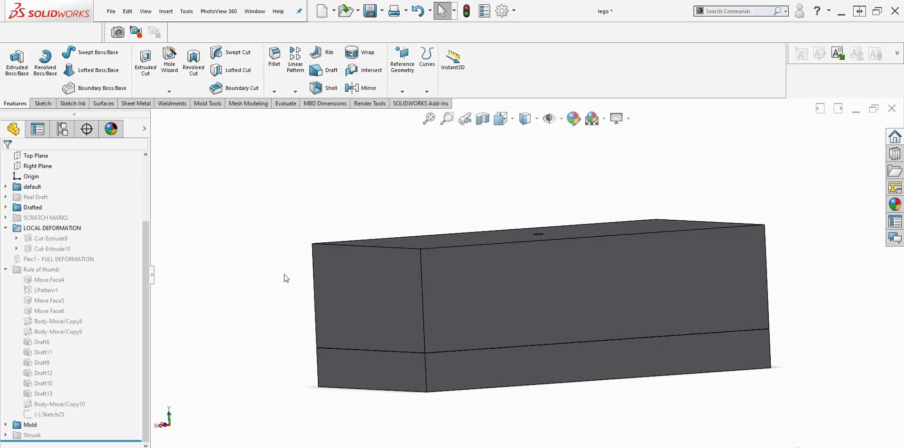
{"action": "right_click", "coordinate": [41, 270]}
- Unsuppress the Rule of thumb bricks and edit Sketch23 in a Normal To view
{"action": "left_click", "coordinate": [47, 239]}
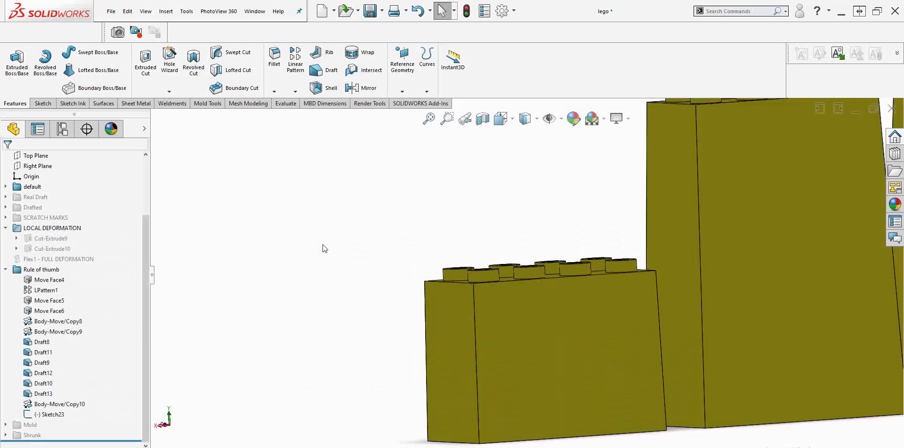
{"action": "left_click", "coordinate": [49, 414]}
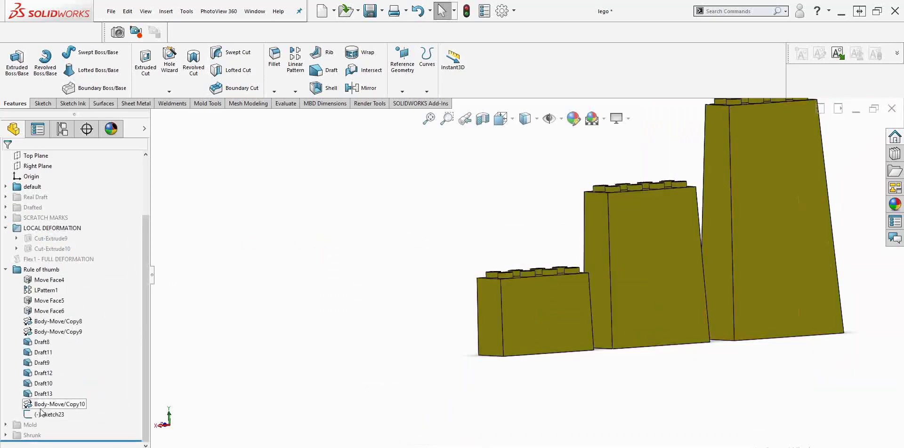
{"action": "left_click", "coordinate": [47, 384]}
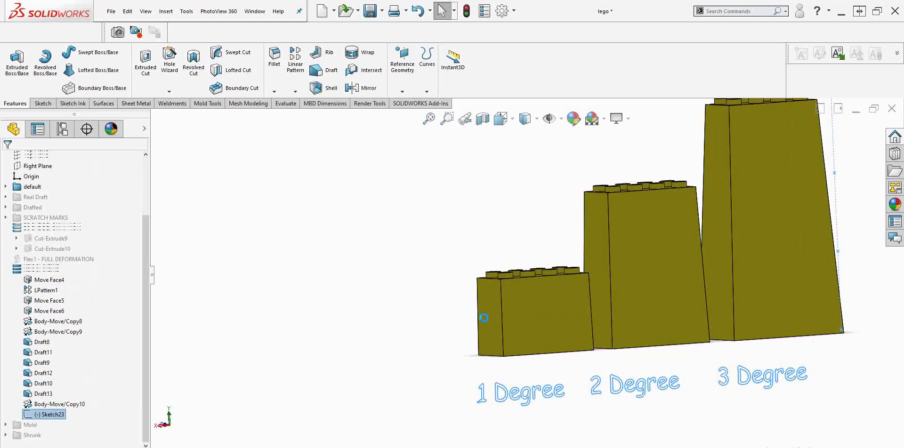
{"action": "key", "text": "space"}
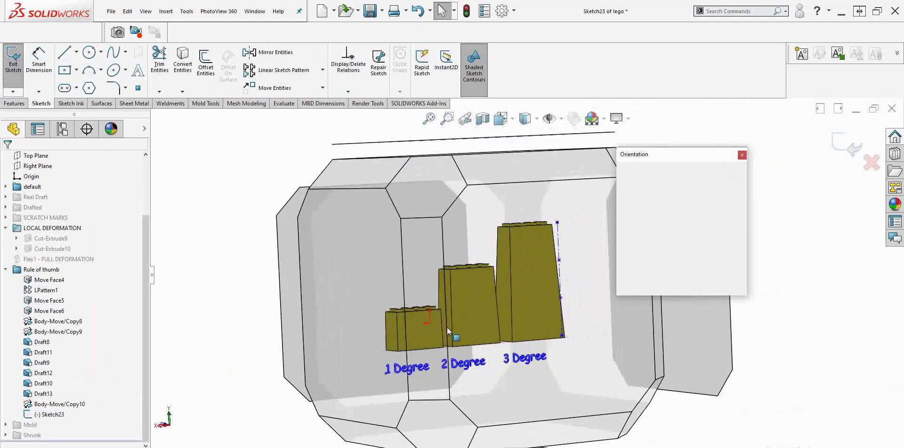
{"action": "key", "text": "ctrl+8"}
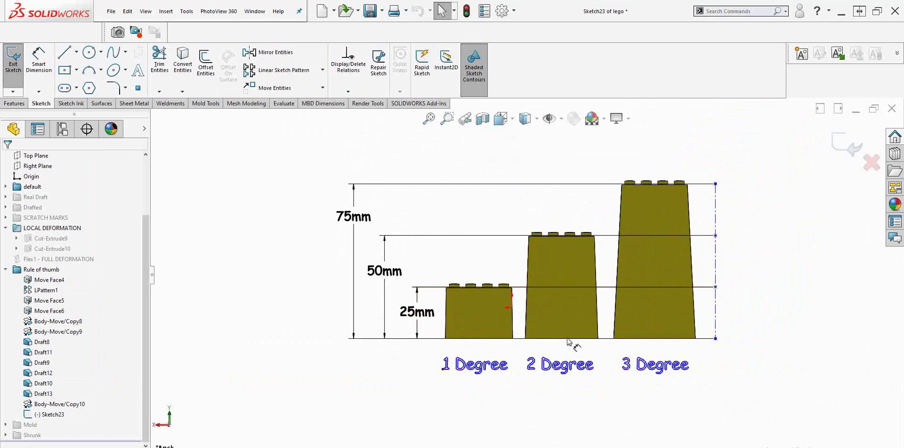
{"action": "left_click", "coordinate": [624, 363]}
- Exit Sketch23 and suppress the Rule of thumb folder, fitting the single brick in view
{"action": "left_click", "coordinate": [836, 144]}
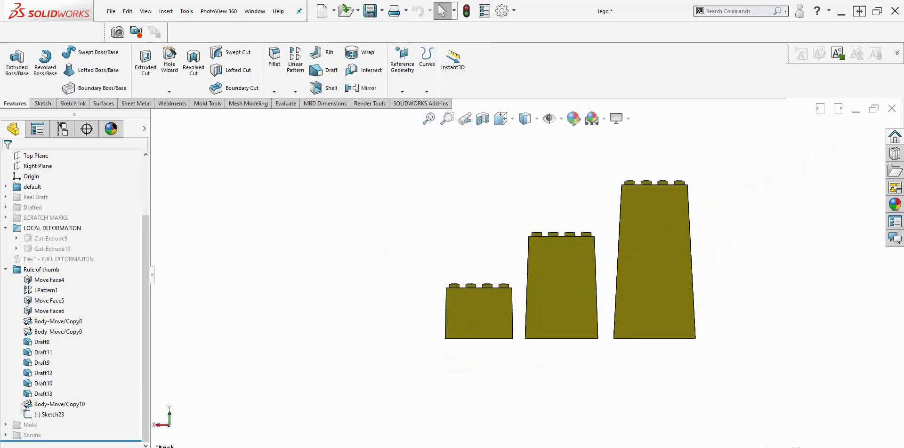
{"action": "right_click", "coordinate": [46, 272]}
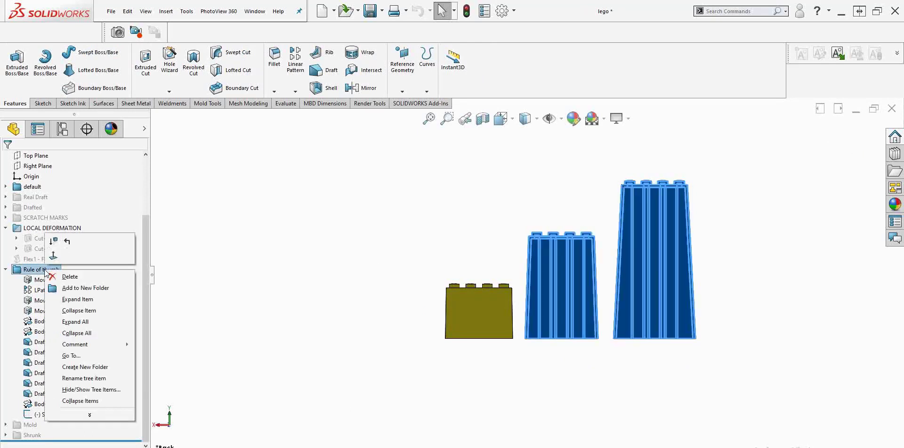
{"action": "left_click", "coordinate": [49, 244]}
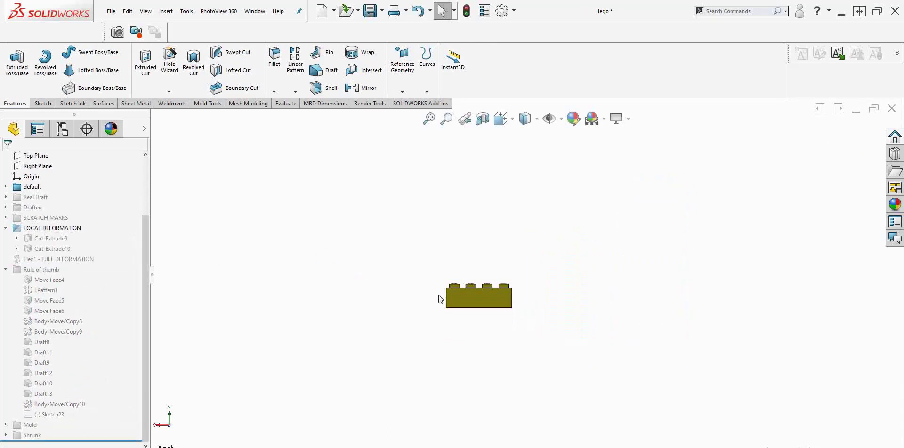
{"action": "key", "text": "f"}
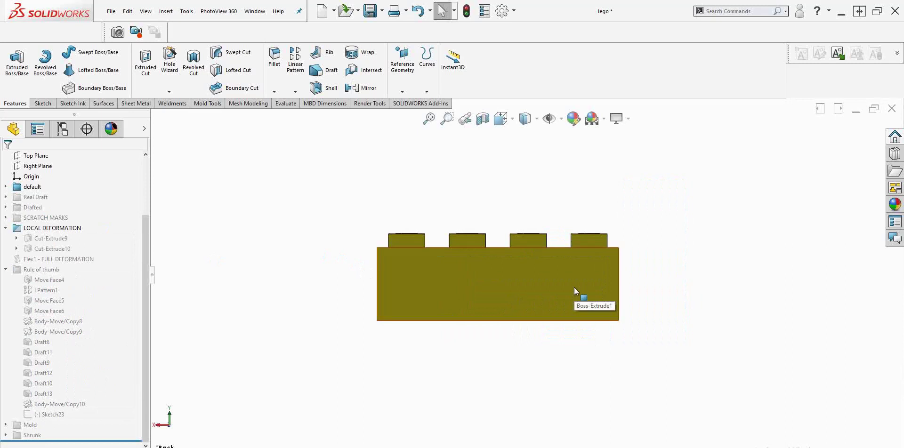
- Orbit to inspect the brick's underside and end face, then switch to the Back view
{"action": "mouse_move", "coordinate": [408, 295]}
{"action": "middle_mouse_down"}
{"action": "mouse_move", "coordinate": [398, 324]}
{"action": "mouse_move", "coordinate": [378, 292]}
{"action": "mouse_move", "coordinate": [374, 326]}
{"action": "middle_mouse_up"}
{"action": "left_click", "coordinate": [398, 324]}
{"action": "left_click", "coordinate": [379, 293]}
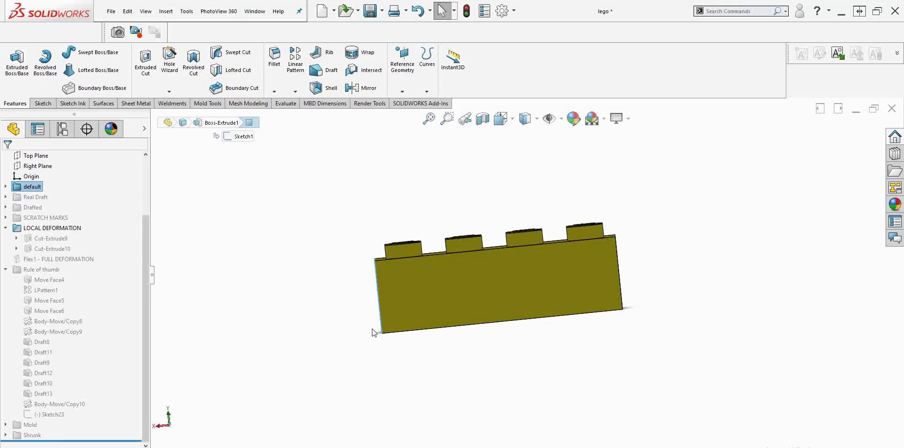
{"action": "key", "text": "space"}
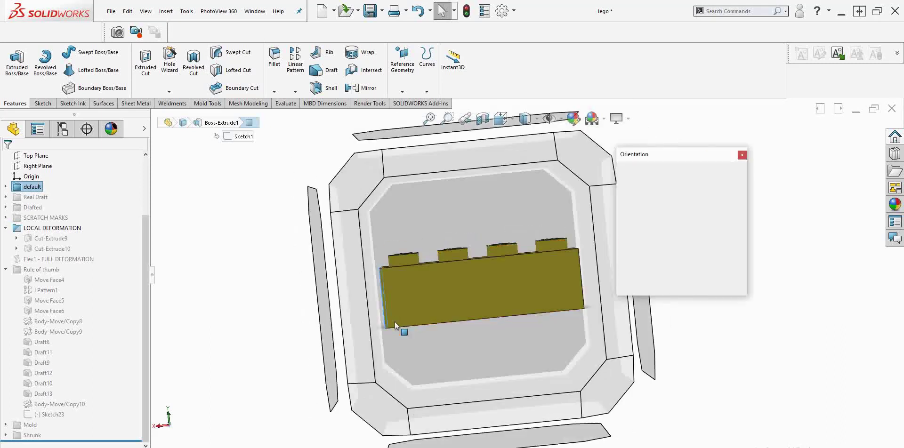
{"action": "left_click", "coordinate": [369, 320]}
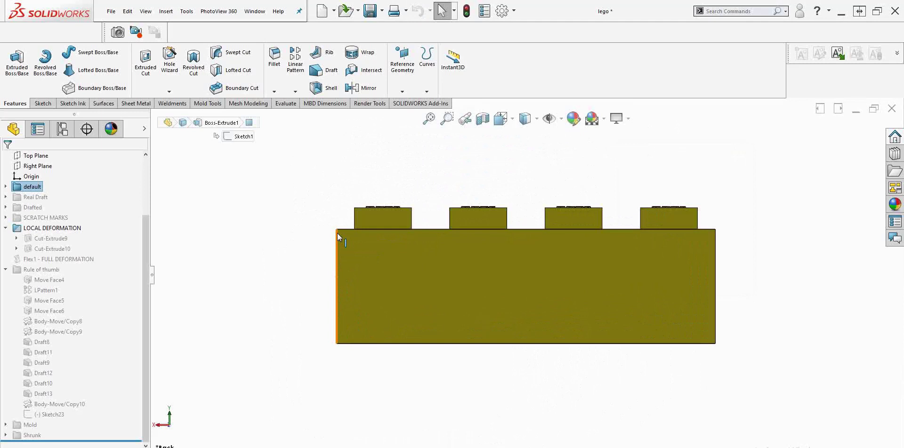
{"action": "left_click", "coordinate": [316, 228]}
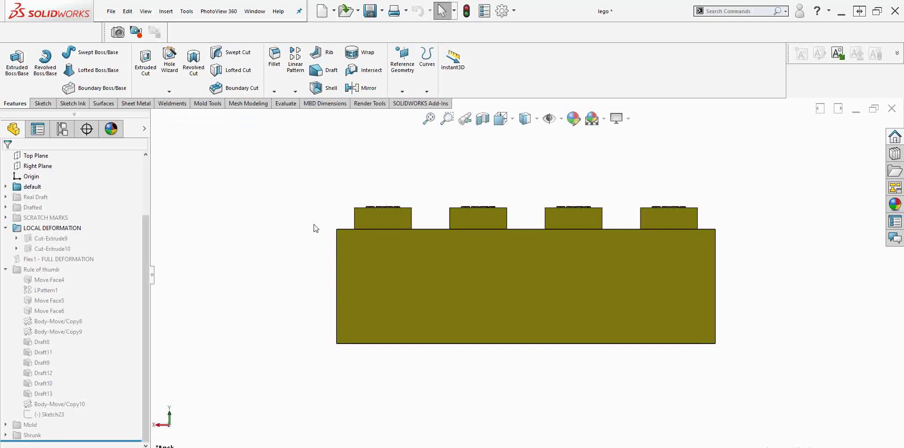
{"action": "middle_click_drag", "start_coordinate": [315, 229], "coordinate": [369, 254]}
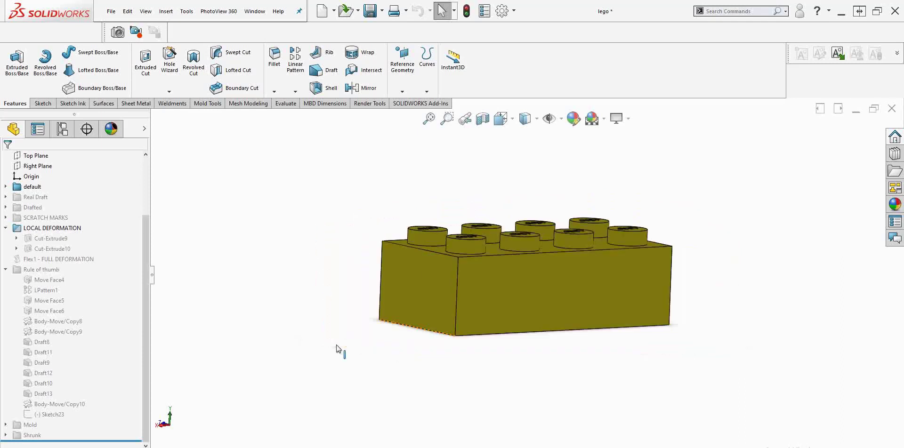
{"action": "mouse_move", "coordinate": [383, 316]}
{"action": "middle_mouse_down"}
{"action": "mouse_move", "coordinate": [359, 288]}
{"action": "mouse_move", "coordinate": [394, 323]}
{"action": "mouse_move", "coordinate": [385, 312]}
{"action": "middle_mouse_up"}
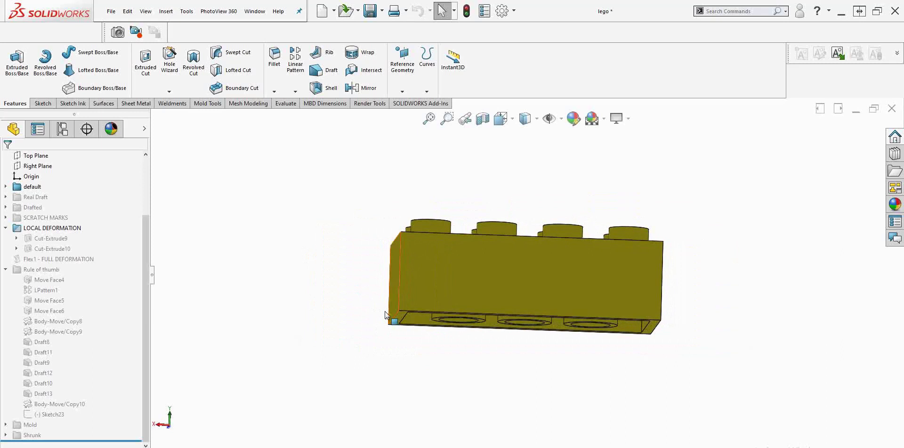
{"action": "scroll", "coordinate": [418, 318], "scroll_direction": "down", "scroll_amount": 1}
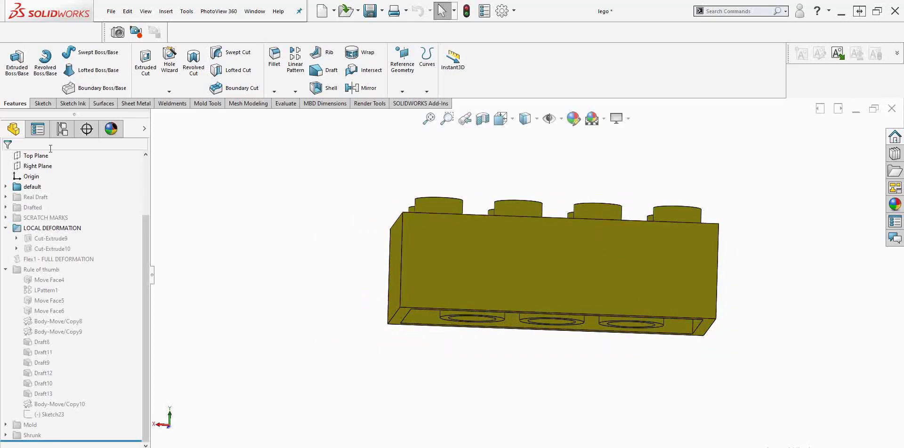
- Unsuppress the Real Draft features and close the section view
{"action": "right_click", "coordinate": [30, 201]}
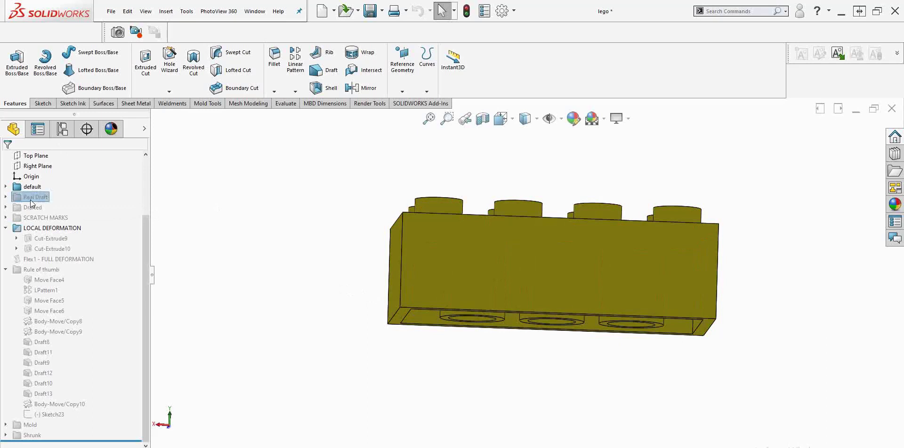
{"action": "left_click", "coordinate": [42, 177]}
{"action": "left_click", "coordinate": [482, 118]}
{"action": "key", "text": "Escape"}
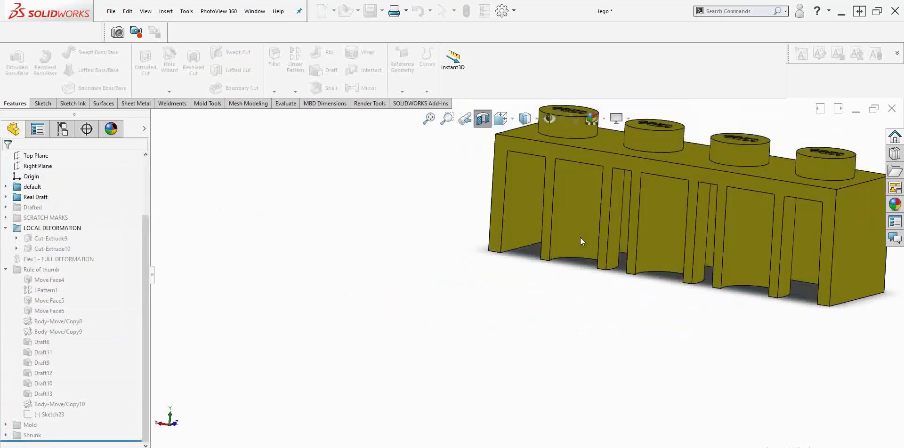
- Switch to the Back view, fit the brick, and rotate it to show its right side
{"action": "key", "text": "space"}
{"action": "left_click", "coordinate": [343, 300]}
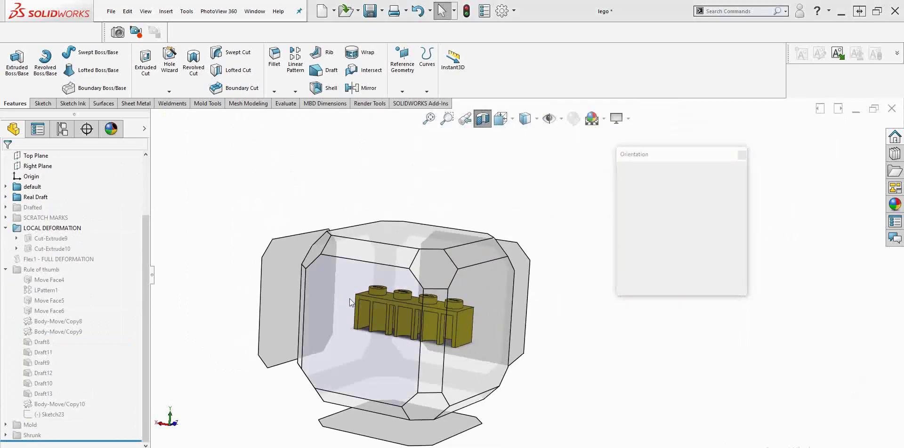
{"action": "scroll", "coordinate": [338, 301], "scroll_direction": "down", "scroll_amount": 3}
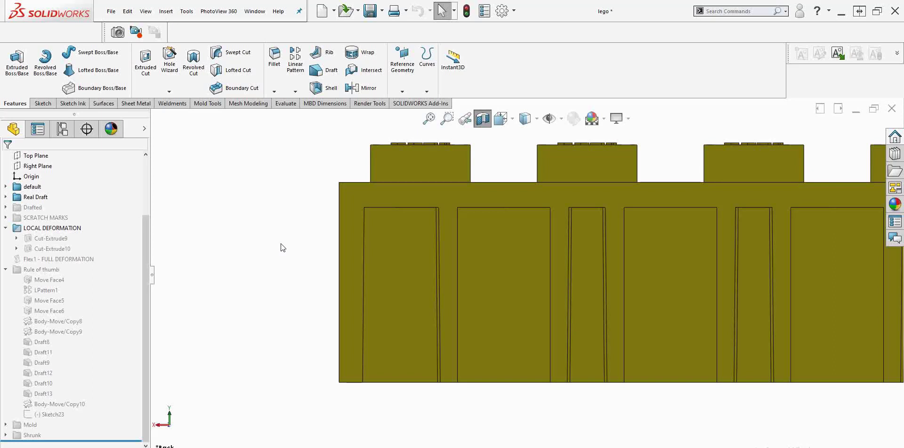
{"action": "key", "text": "f"}
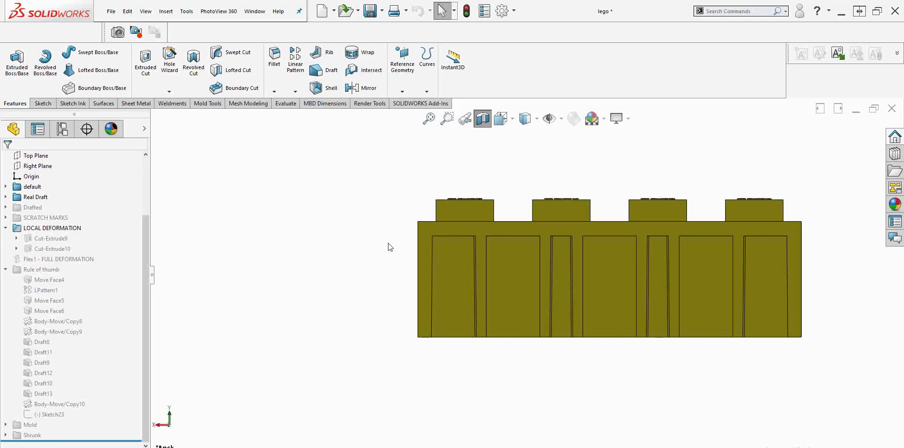
{"action": "middle_click_drag", "start_coordinate": [408, 266], "coordinate": [396, 254]}
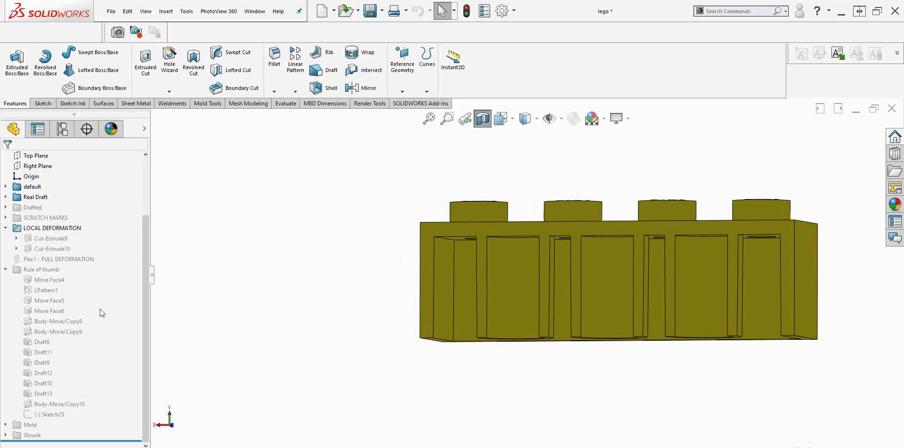
- Unsuppress the Mold and Shrunk folders so the shrunk brick shows inside the cavity
{"action": "right_click", "coordinate": [27, 426]}
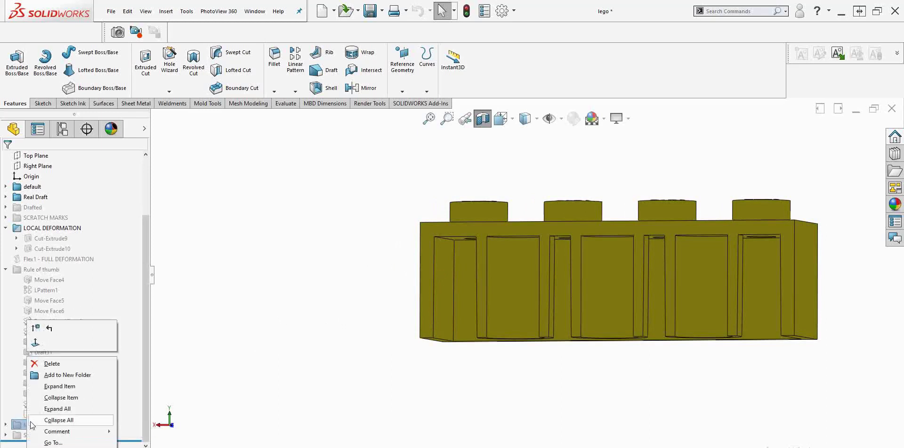
{"action": "left_click", "coordinate": [37, 330]}
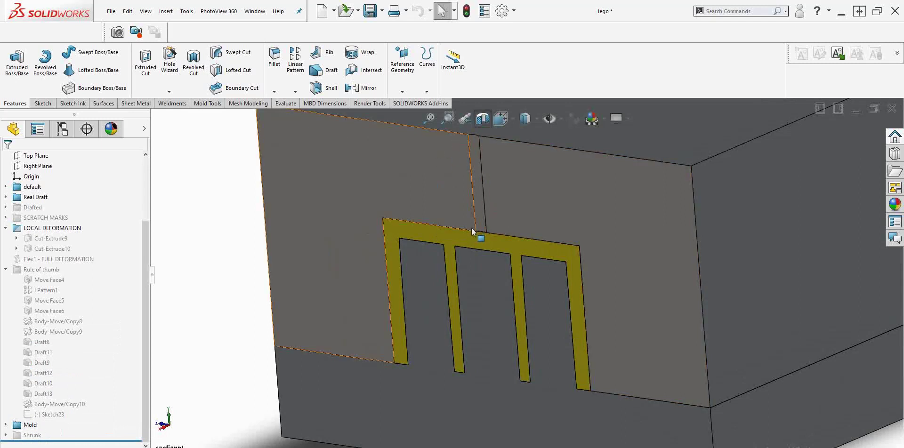
{"action": "right_click", "coordinate": [29, 435]}
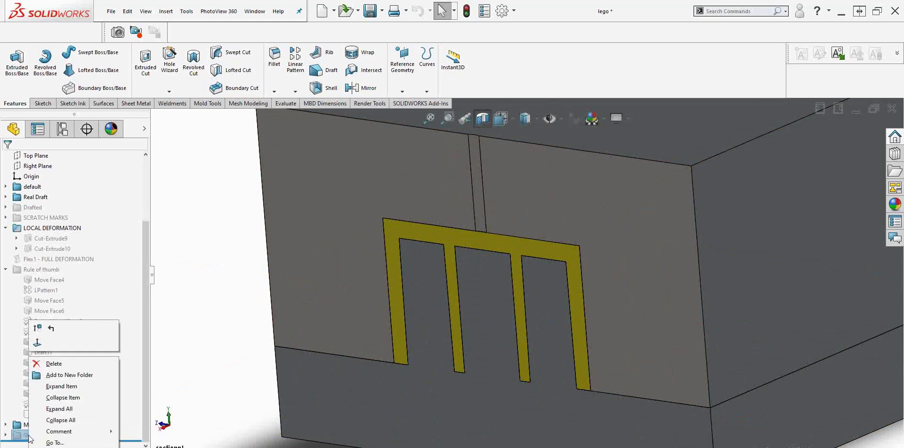
{"action": "left_click", "coordinate": [37, 329]}
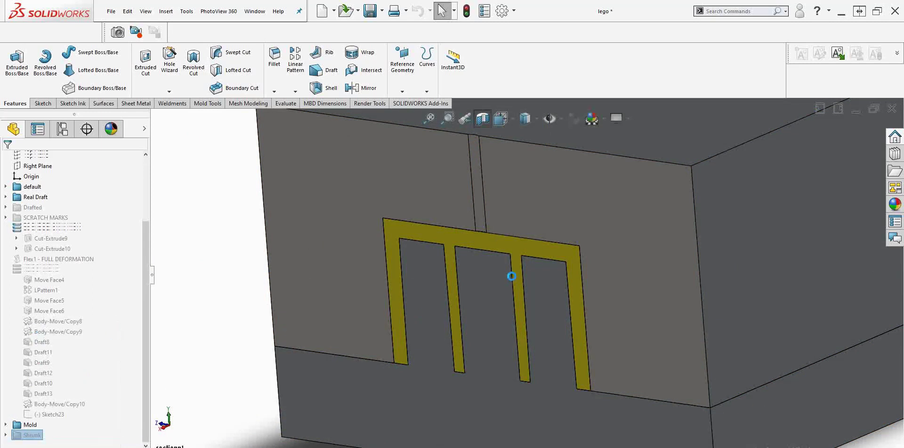
- Orbit the sectioned mold, then snap to the Right view
{"action": "middle_click_drag", "start_coordinate": [513, 254], "coordinate": [445, 210]}
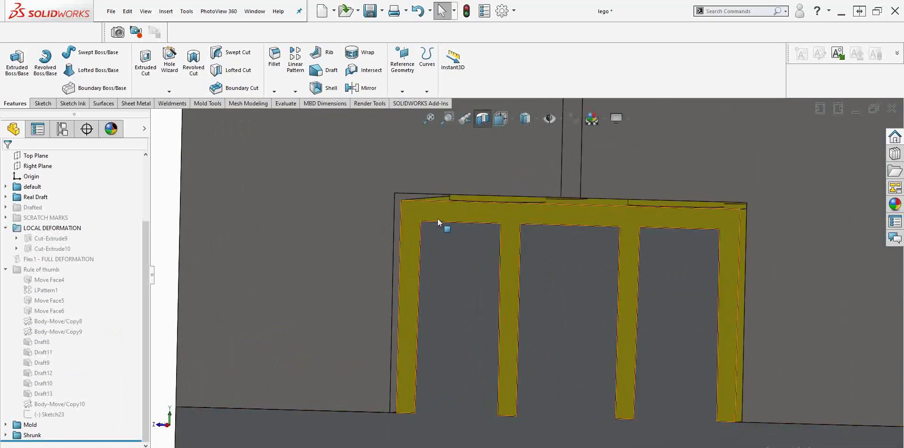
{"action": "key", "text": "space"}
{"action": "key", "text": "f"}
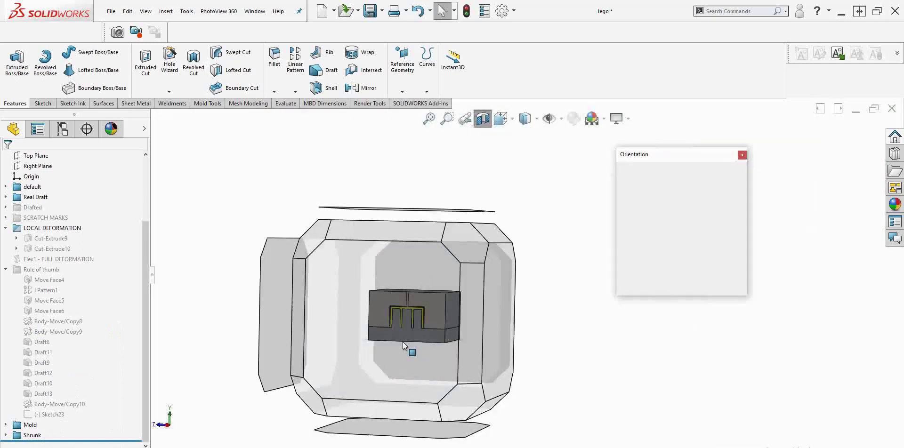
{"action": "key", "text": "ctrl+4"}
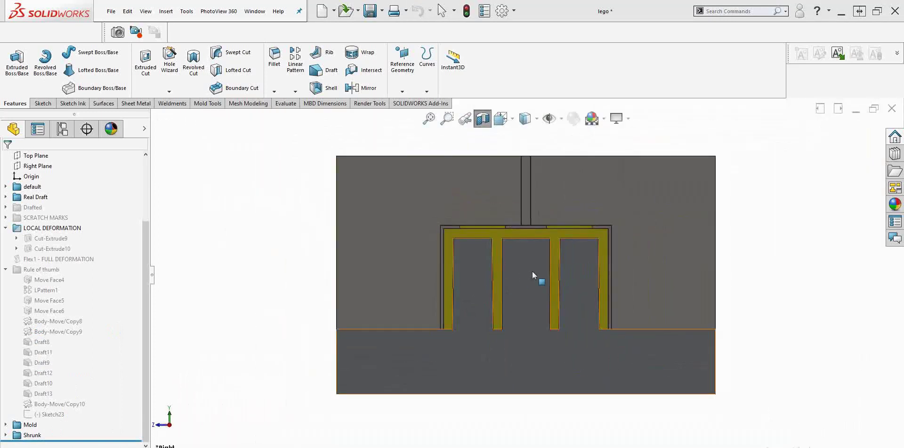
{"action": "scroll", "coordinate": [531, 273], "scroll_direction": "down", "scroll_amount": 3}
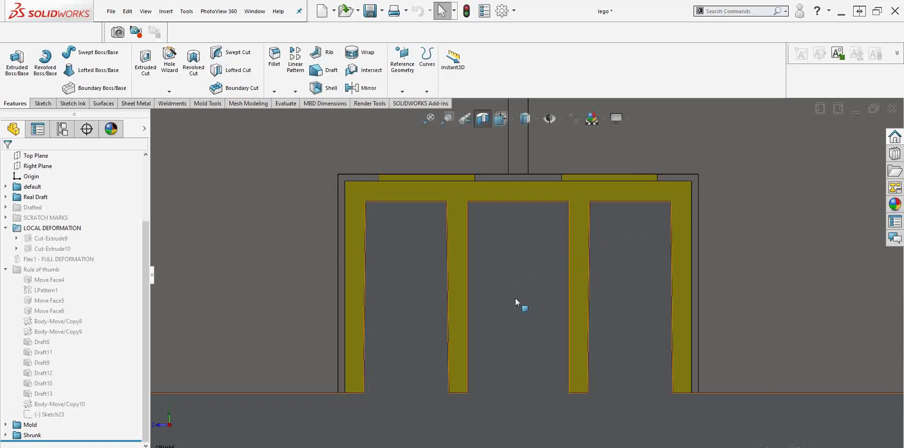
{"action": "scroll", "coordinate": [515, 298], "scroll_direction": "up", "scroll_amount": 2}
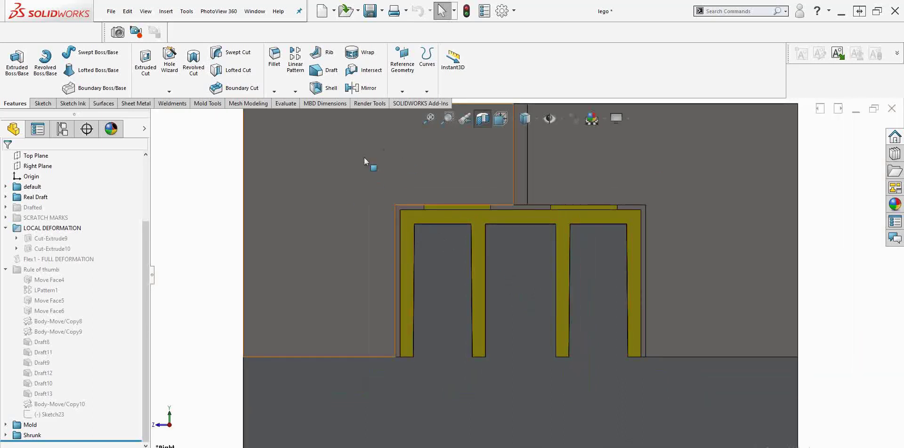
{"action": "key", "text": "f"}
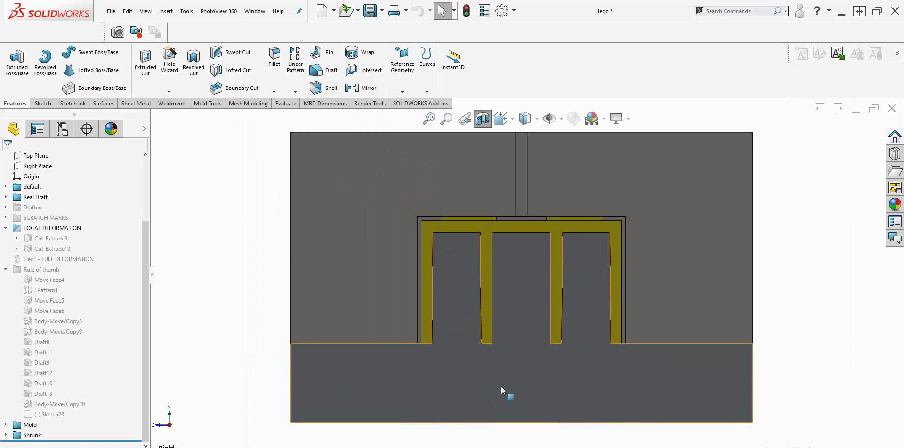
{"action": "scroll", "coordinate": [510, 379], "scroll_direction": "down", "scroll_amount": 3}
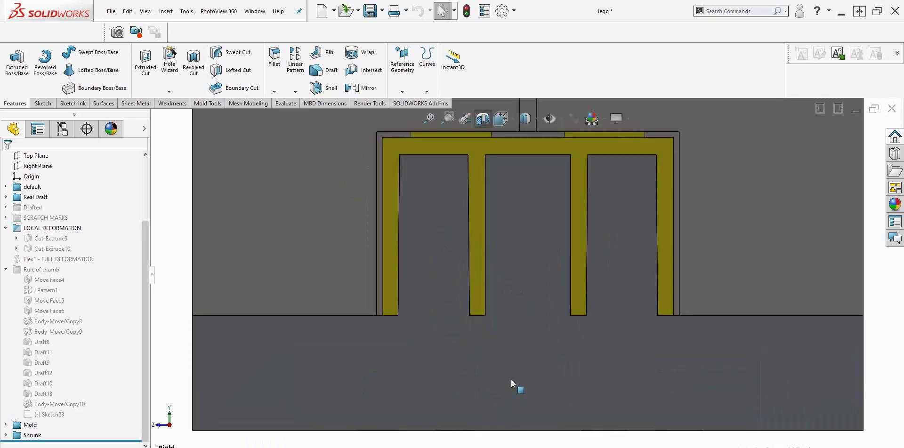
{"action": "scroll", "coordinate": [507, 207], "scroll_direction": "up", "scroll_amount": 1}
{"action": "scroll", "coordinate": [400, 220], "scroll_direction": "down", "scroll_amount": 3}
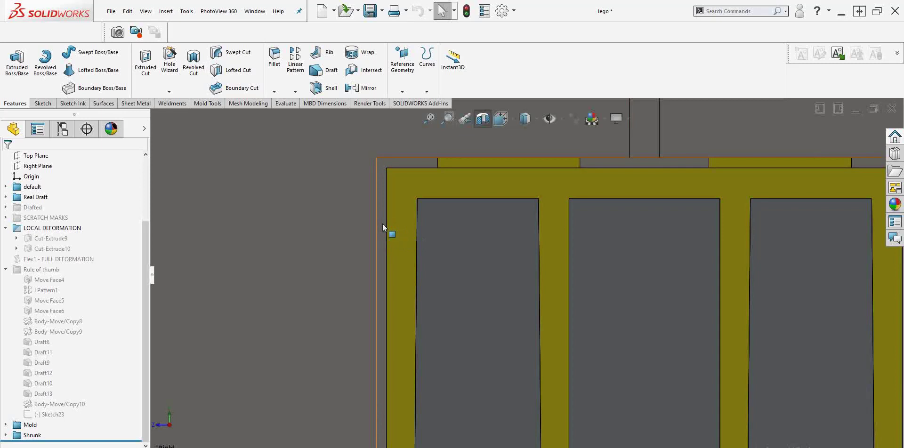
- Select the part's inner left edge, then the cavity's outer left edge, to compare them
{"action": "scroll", "coordinate": [445, 248], "scroll_direction": "up", "scroll_amount": 2}
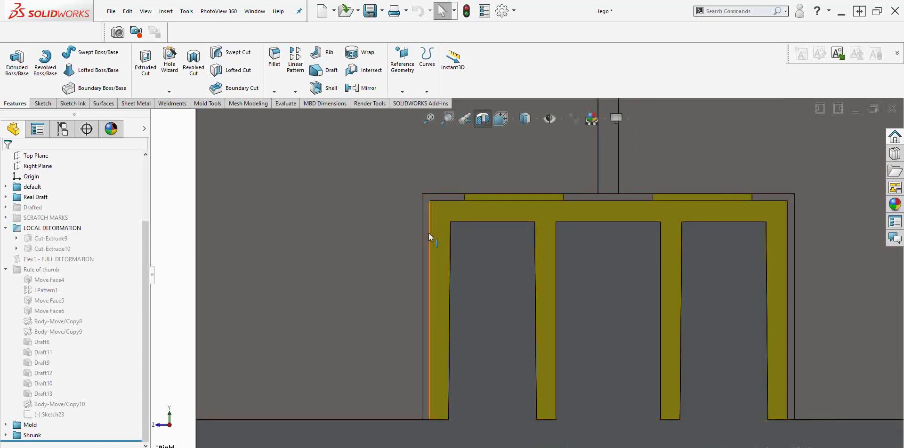
{"action": "left_click", "coordinate": [430, 237]}
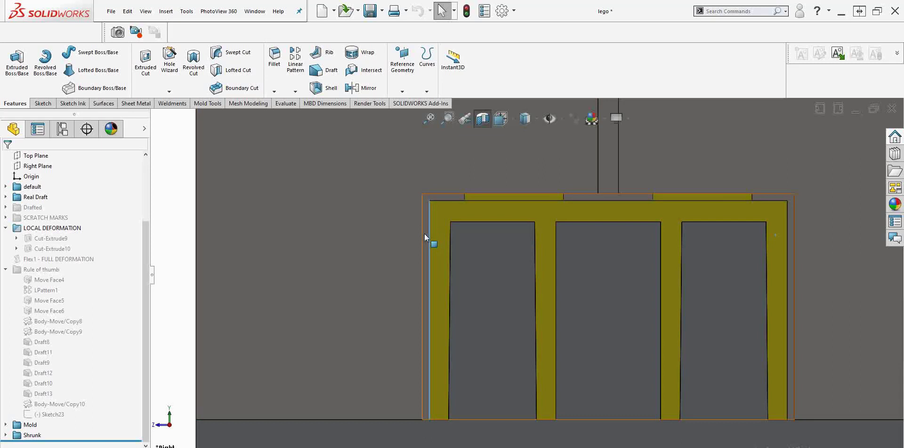
{"action": "left_click", "coordinate": [423, 235]}
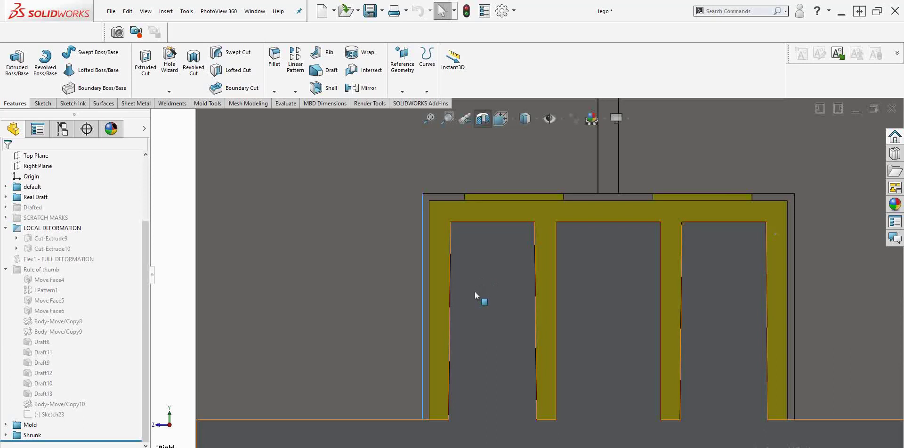
- Fit the mold block, orbit to an angled view, and switch to the mold assembly document
{"action": "key", "text": "f"}
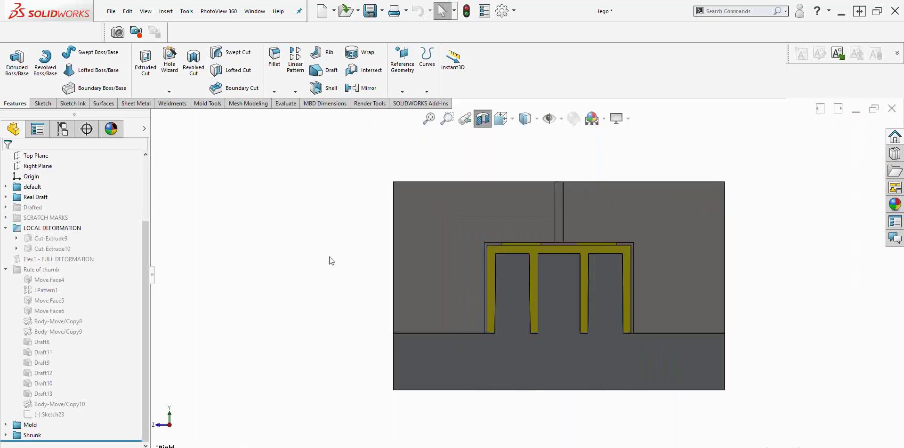
{"action": "middle_click_drag", "start_coordinate": [747, 254], "coordinate": [323, 254]}
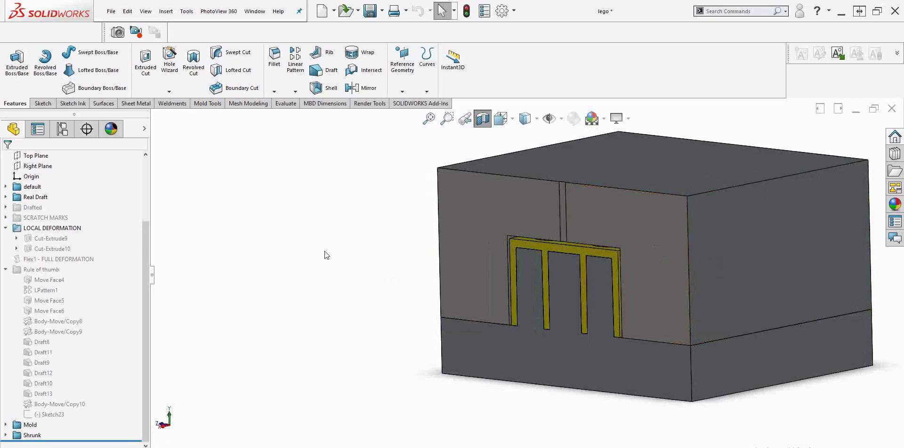
{"action": "key", "text": "ctrl+Tab"}
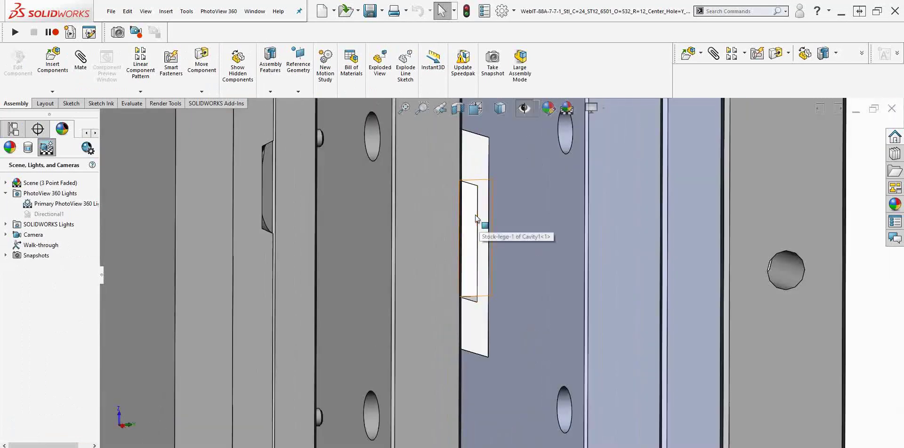
- Select the Stock-lego-1 face and inspect it from orbited and straight side views
{"action": "left_click", "coordinate": [470, 218]}
{"action": "middle_click_drag", "start_coordinate": [470, 219], "coordinate": [402, 209]}
{"action": "key", "text": "ctrl+4"}
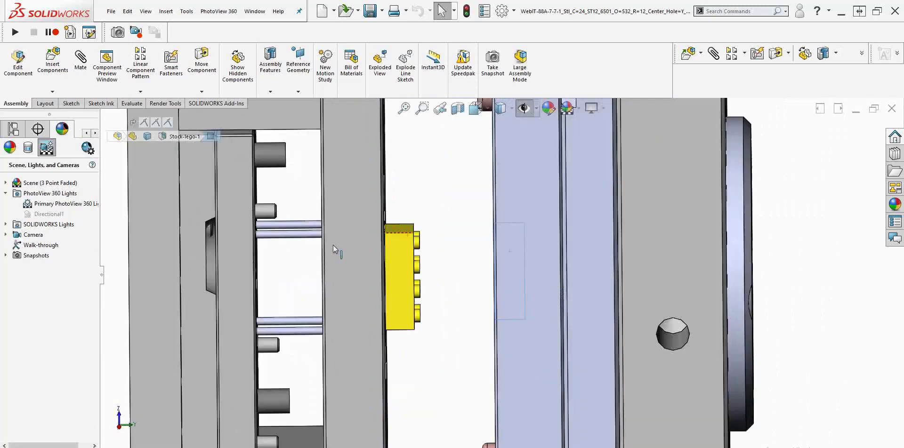
{"action": "middle_click_drag", "start_coordinate": [332, 245], "coordinate": [412, 274]}
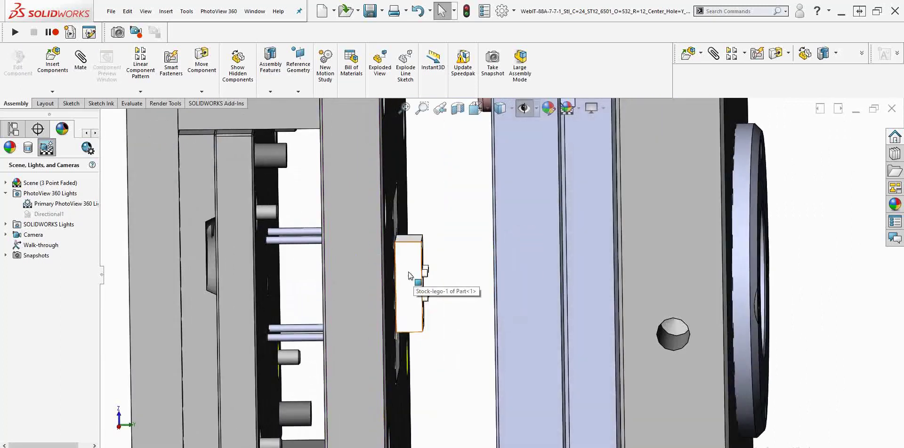
{"action": "key", "text": "ctrl+4"}
{"action": "left_click", "coordinate": [412, 278]}
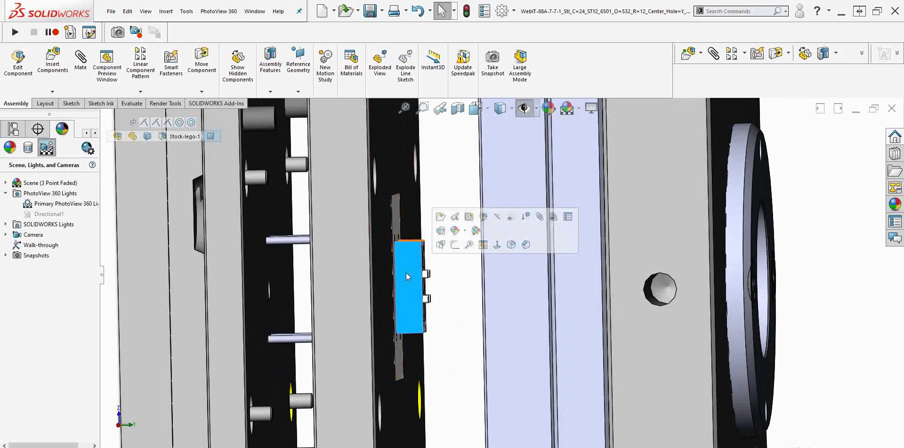
- Zoom out and fit the whole mold assembly, rotating it toward a side view
{"action": "scroll", "coordinate": [435, 286], "scroll_direction": "down", "scroll_amount": 3}
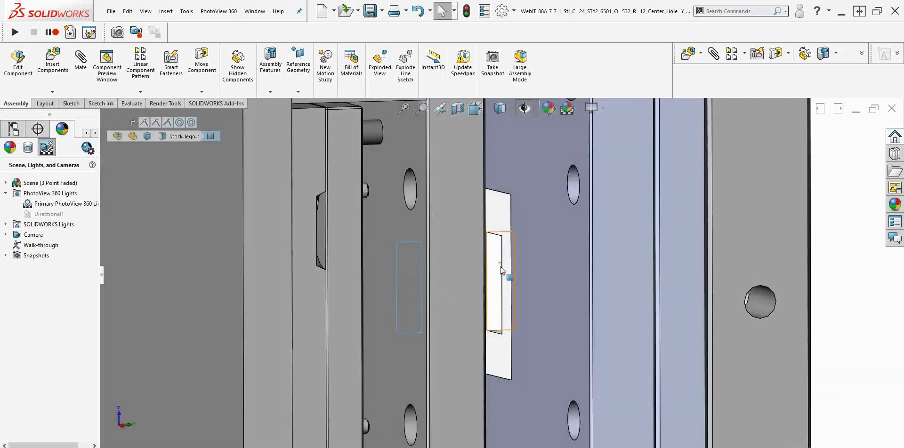
{"action": "scroll", "coordinate": [502, 271], "scroll_direction": "down", "scroll_amount": 2}
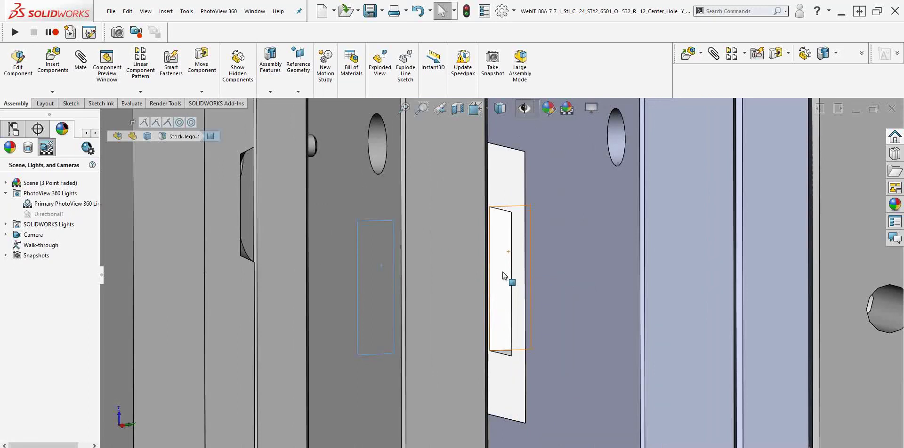
{"action": "middle_click_drag", "start_coordinate": [502, 272], "coordinate": [479, 262]}
{"action": "key", "text": "f"}
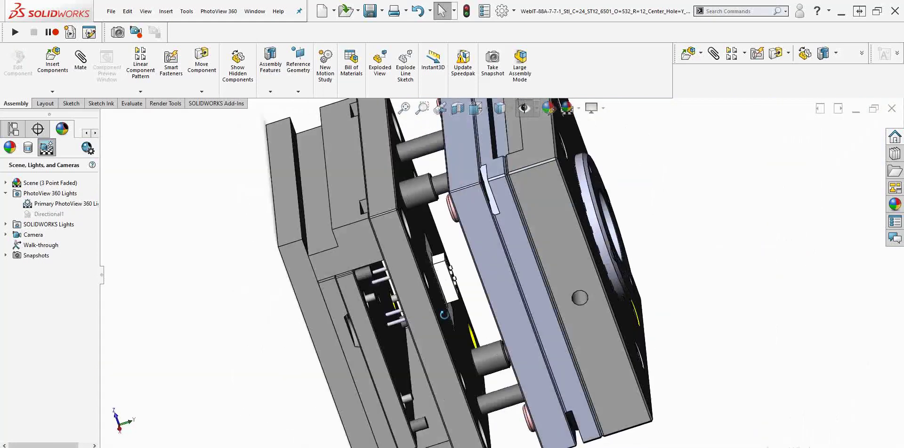
{"action": "middle_click_drag", "start_coordinate": [444, 315], "coordinate": [703, 208]}
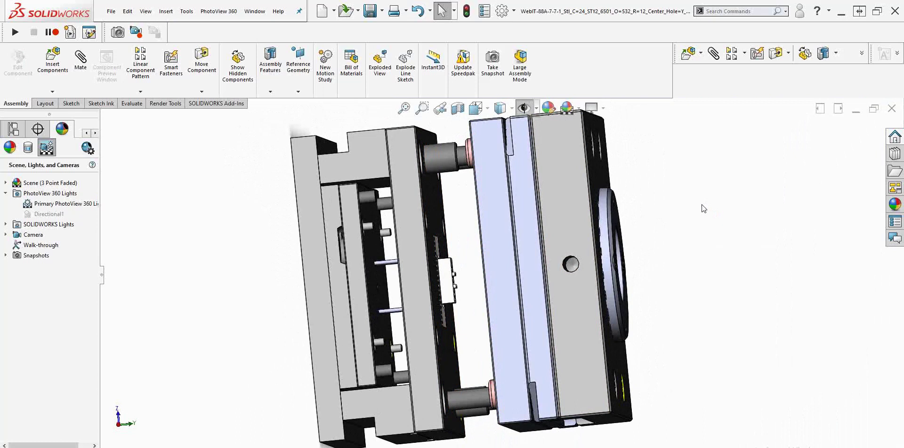
{"action": "key", "text": "space"}
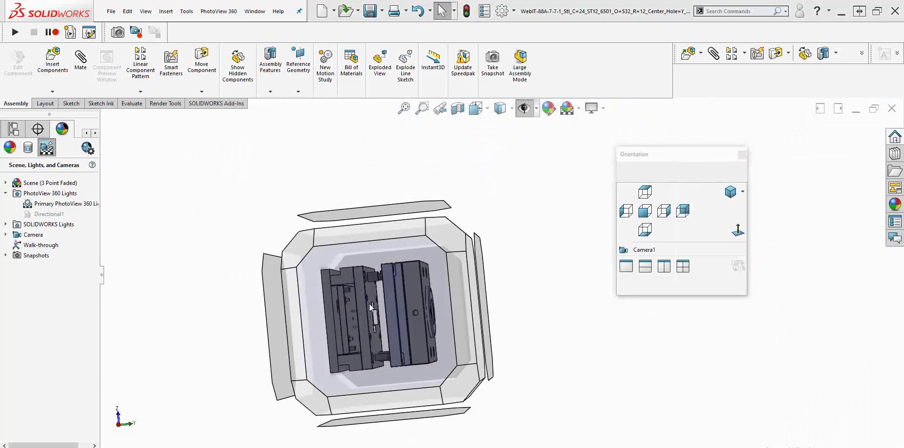
- Choose the standard side view to show the open mold assembly straight on
{"action": "left_click", "coordinate": [369, 304]}
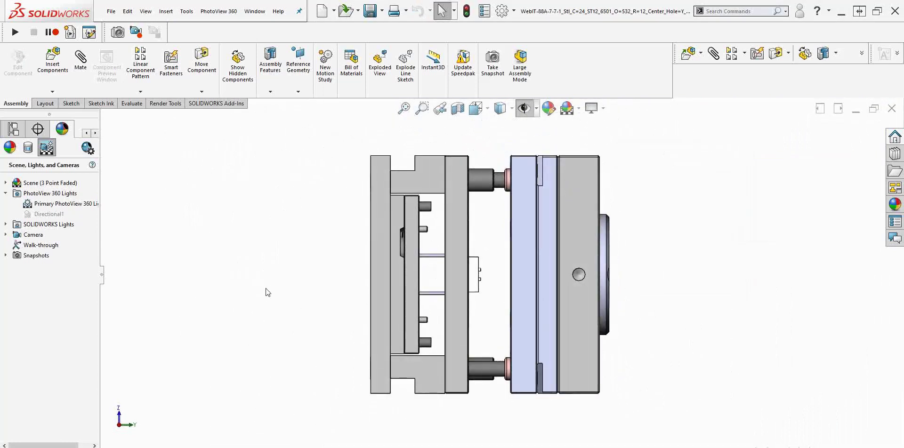